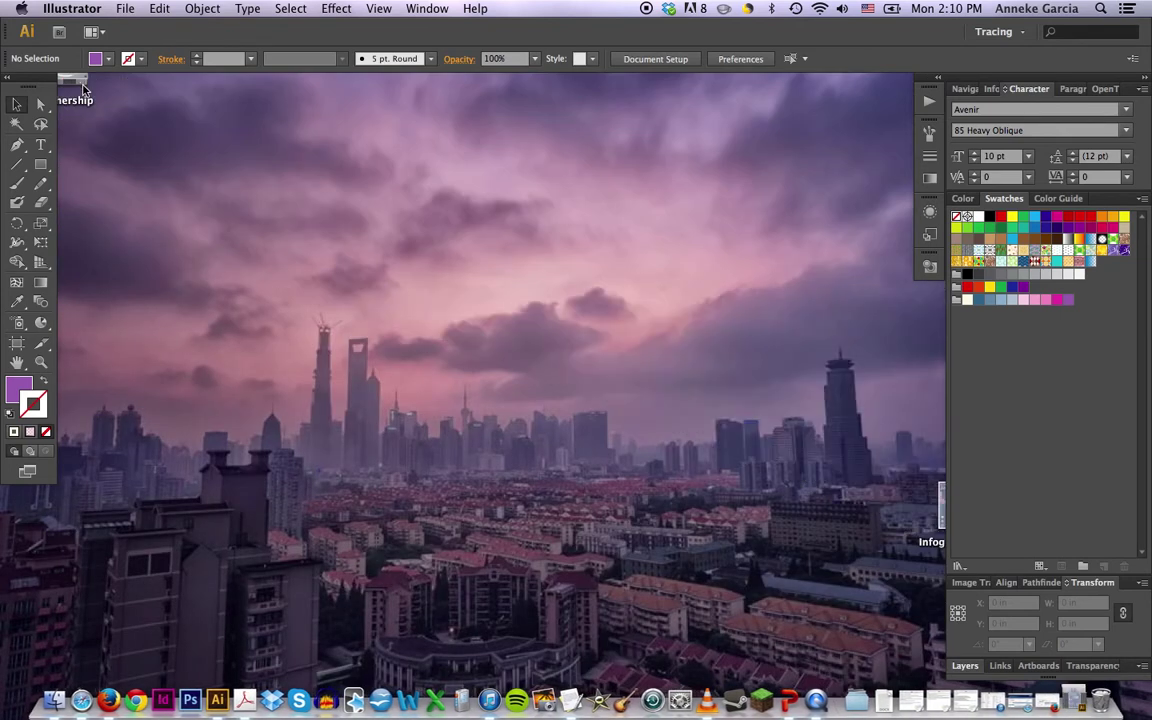
- Create a new one-artboard document with a custom size of 16 by 20 inches in portrait orientation
click(124, 9)
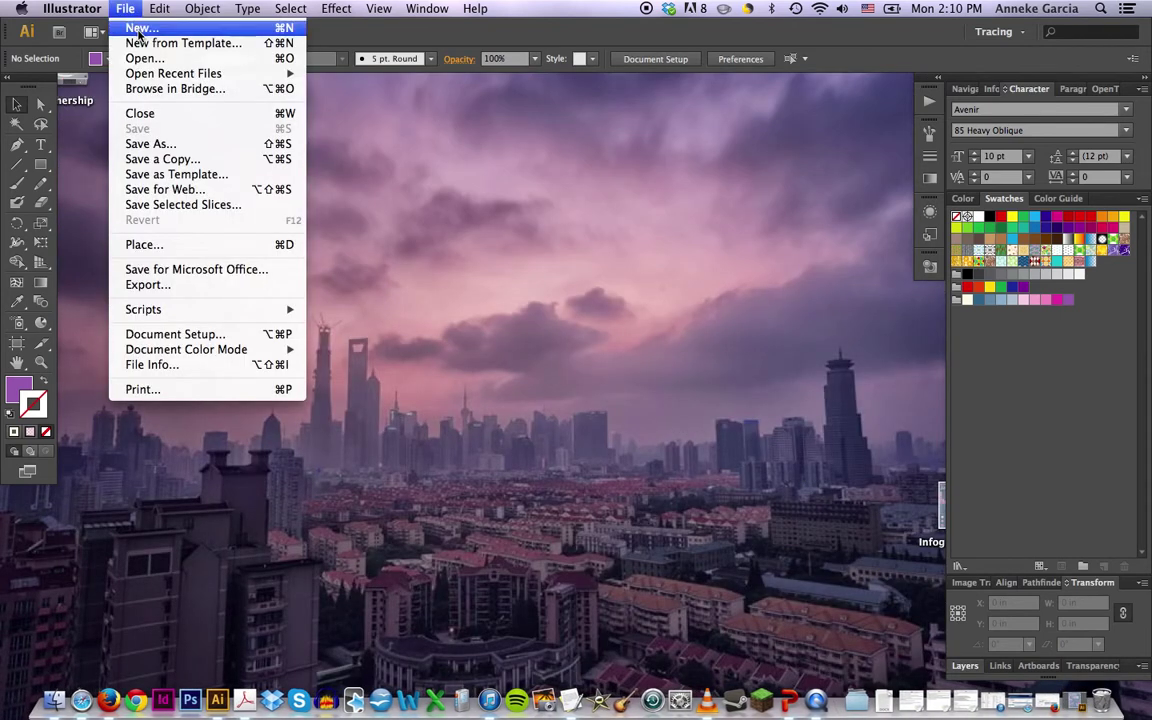
click(139, 33)
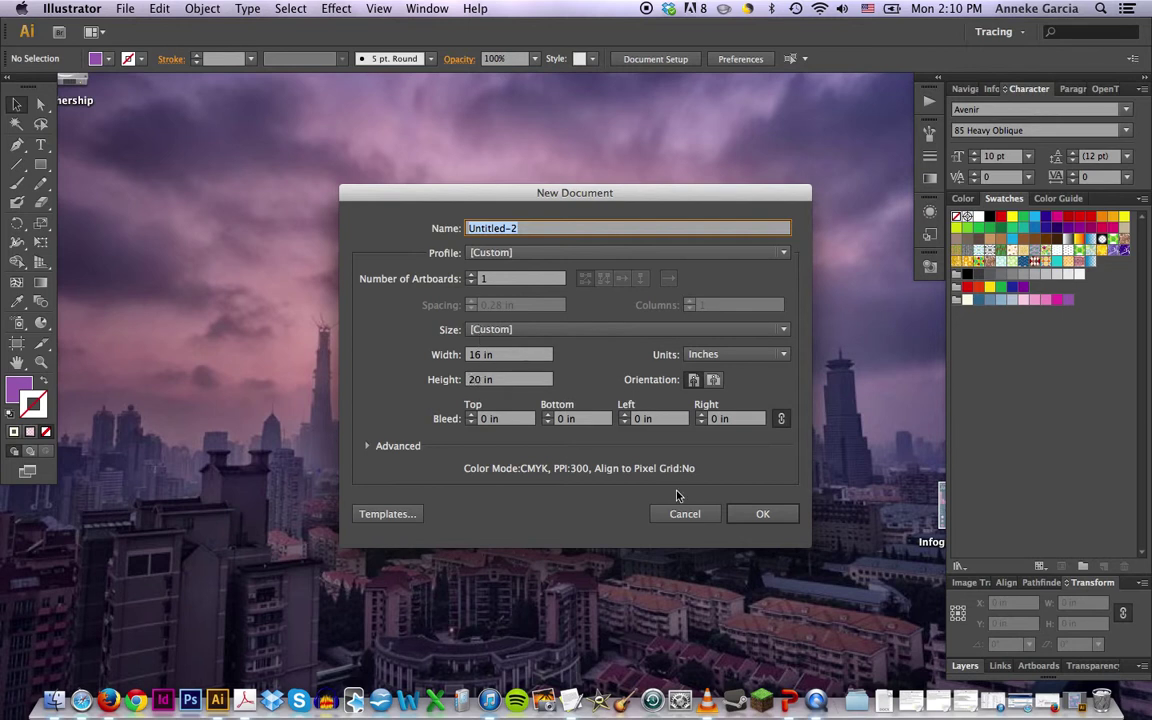
click(509, 333)
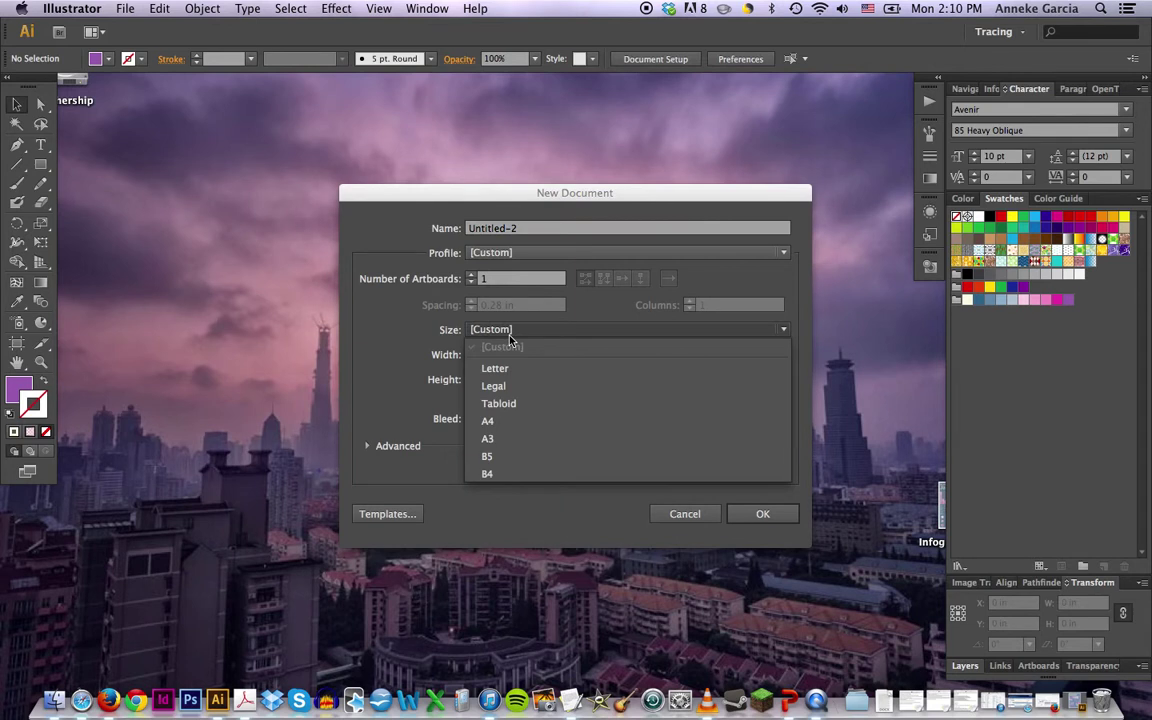
click(506, 333)
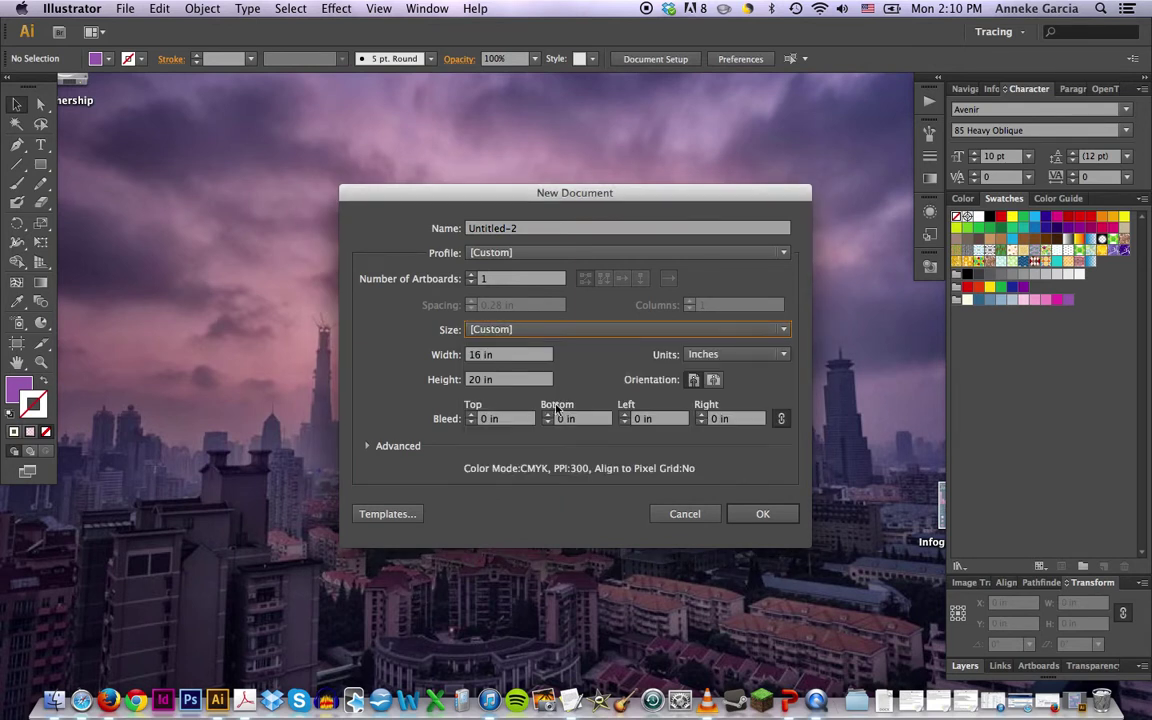
click(751, 514)
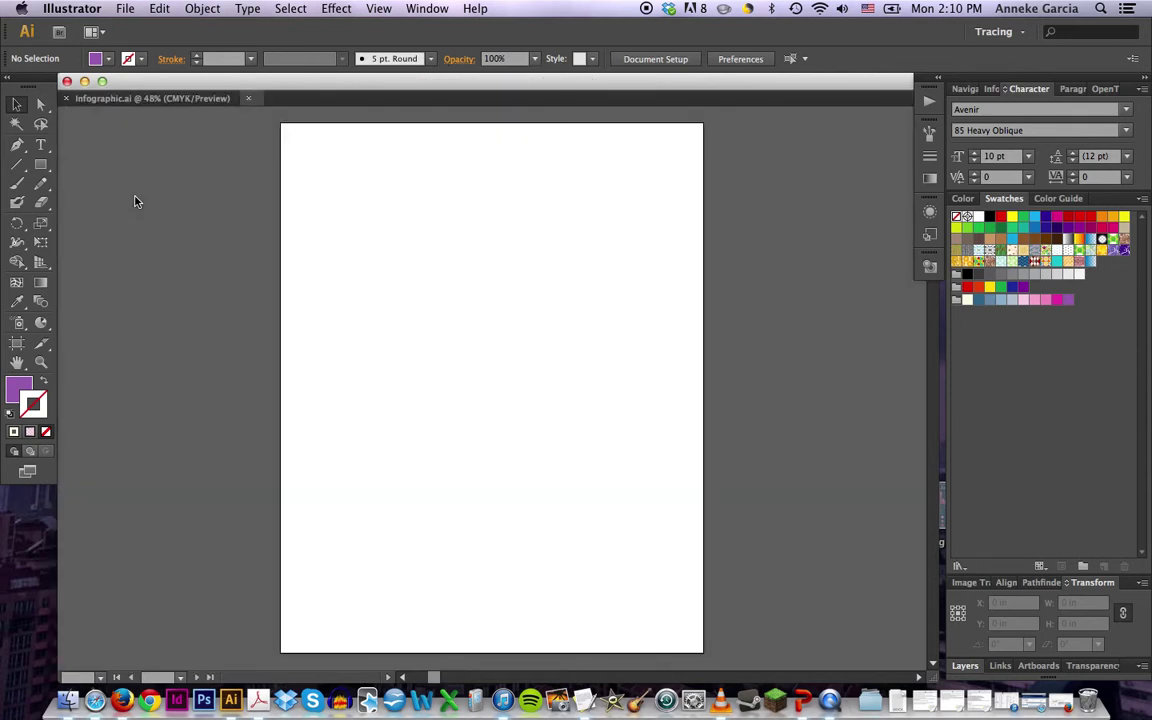
key(super+alt+n)
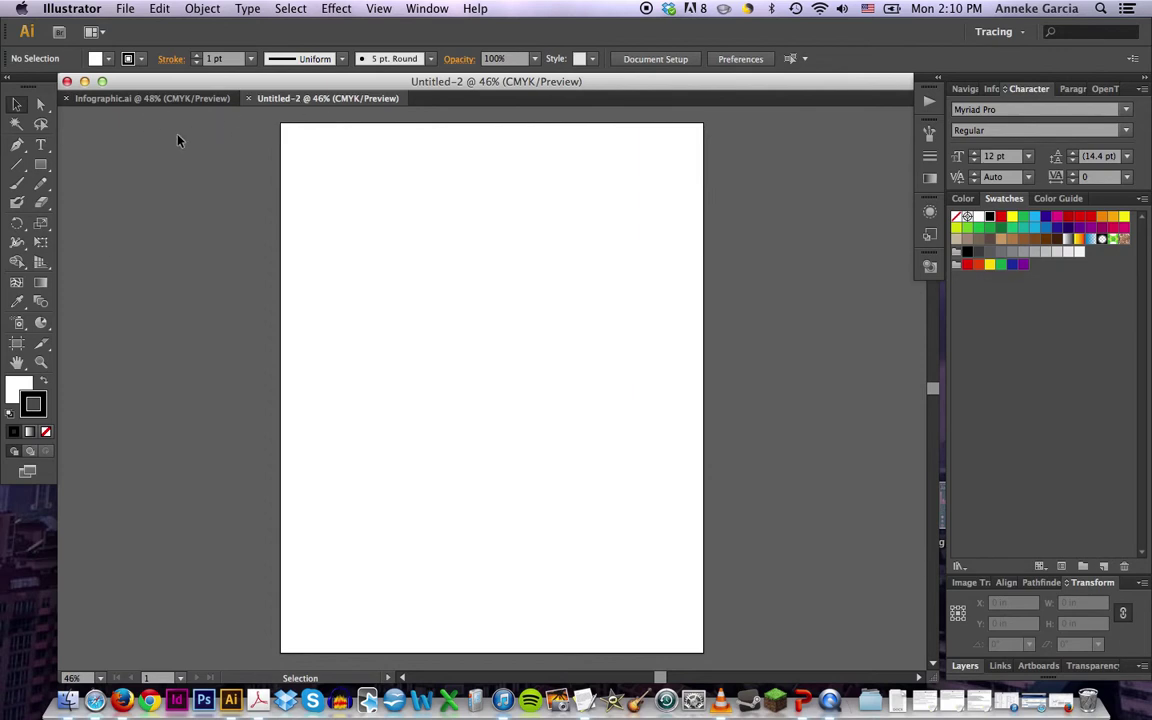
- Show the rulers and add a vertical guide about 0.49 in from the page's left edge and a horizontal guide about 0.45 in from its top
key(a)
key(super+r)
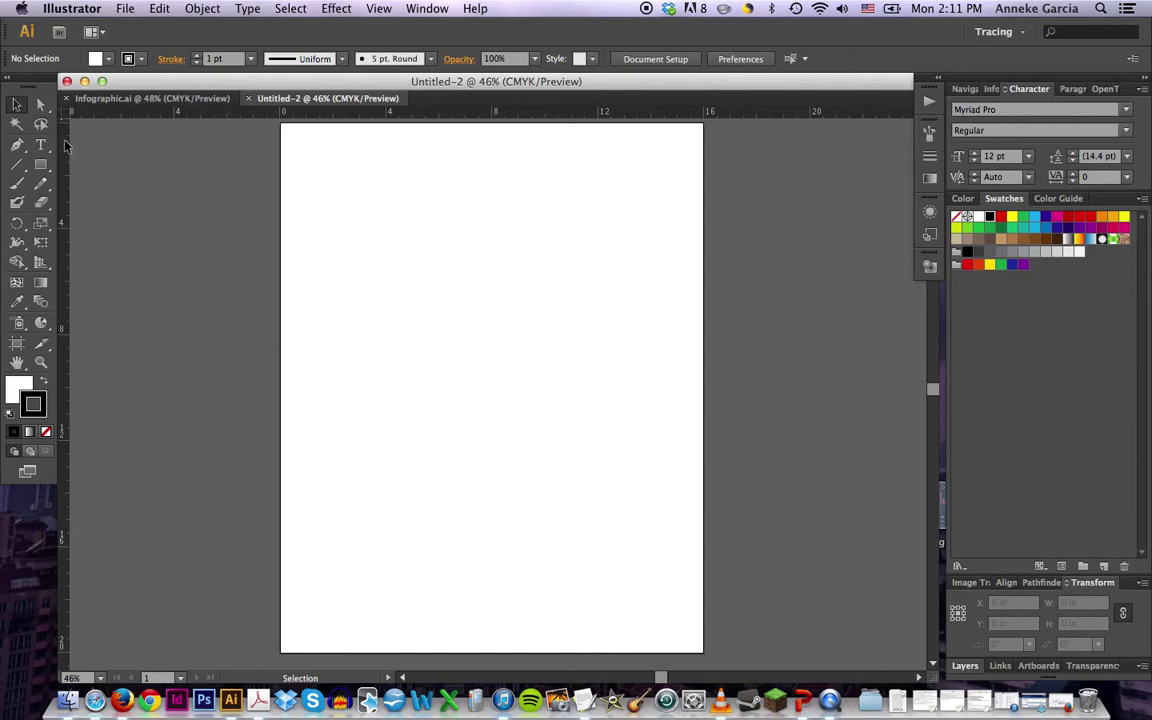
drag(64, 146, 293, 149)
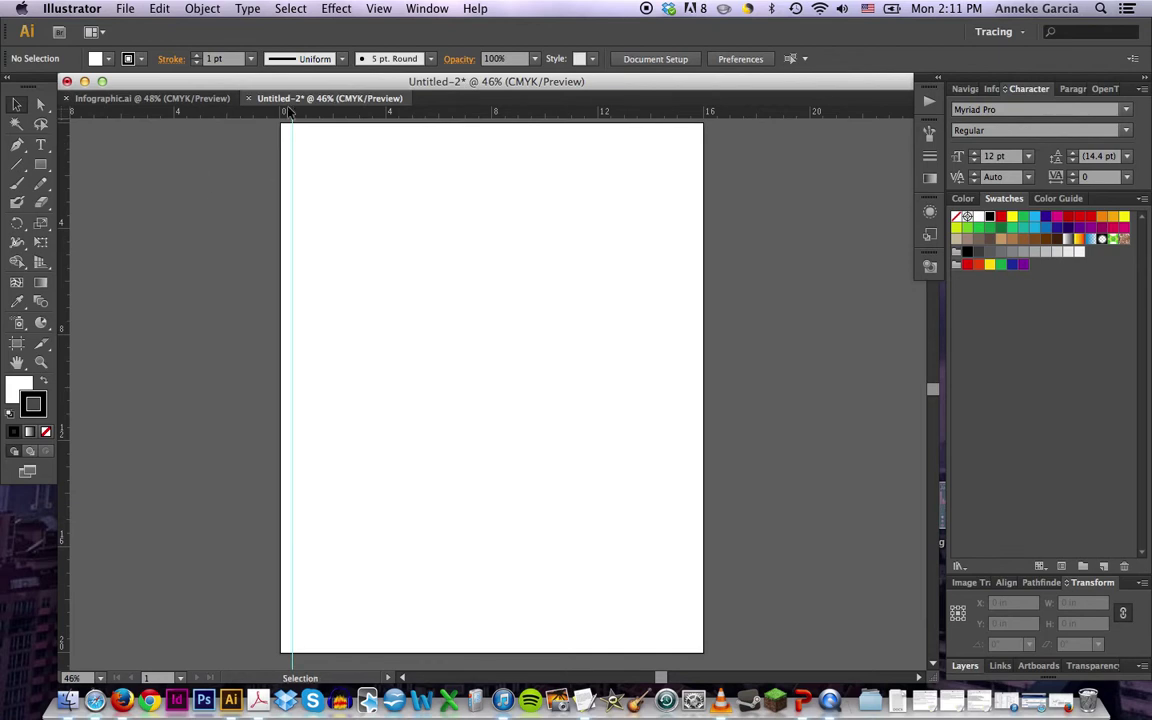
drag(306, 110, 306, 136)
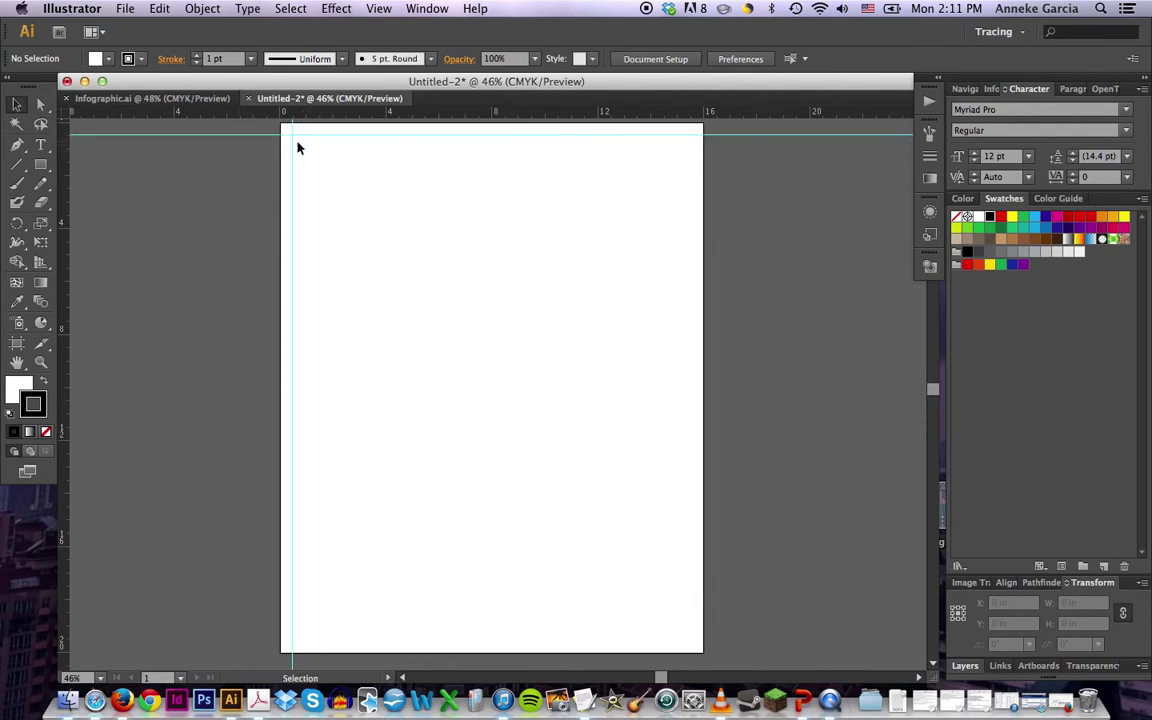
- Unlock the guides so that they can be selected and moved
click(334, 146)
click(324, 175)
click(296, 140)
click(263, 134)
click(328, 158)
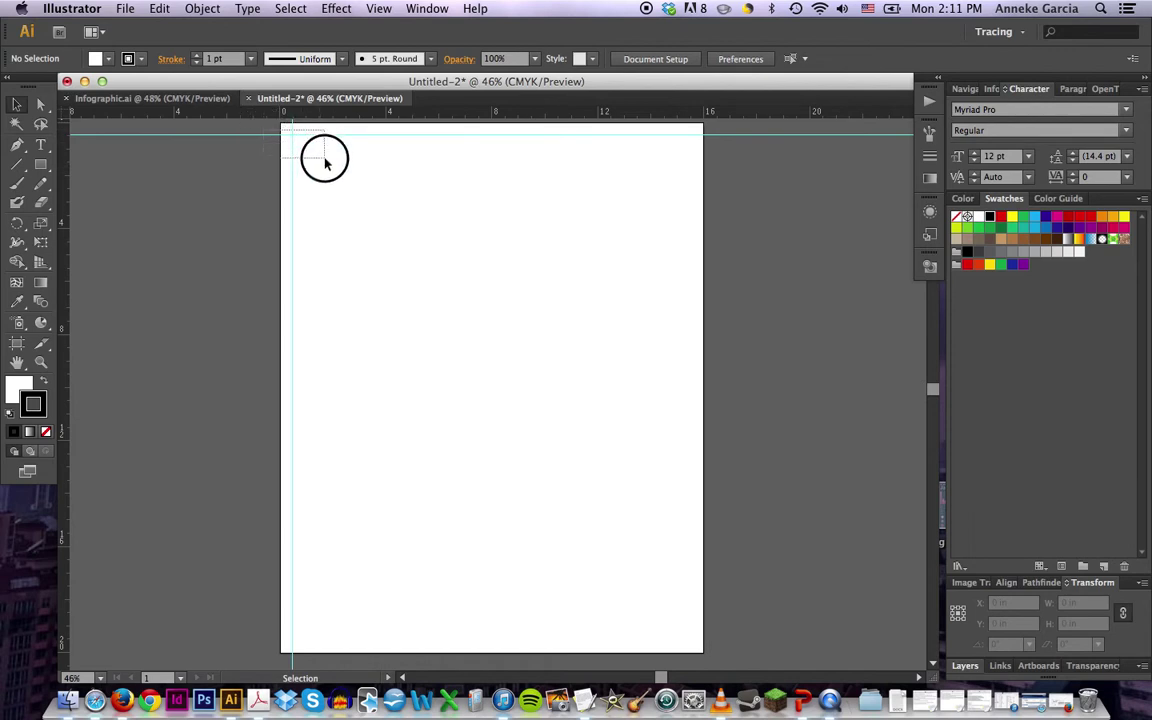
click(380, 9)
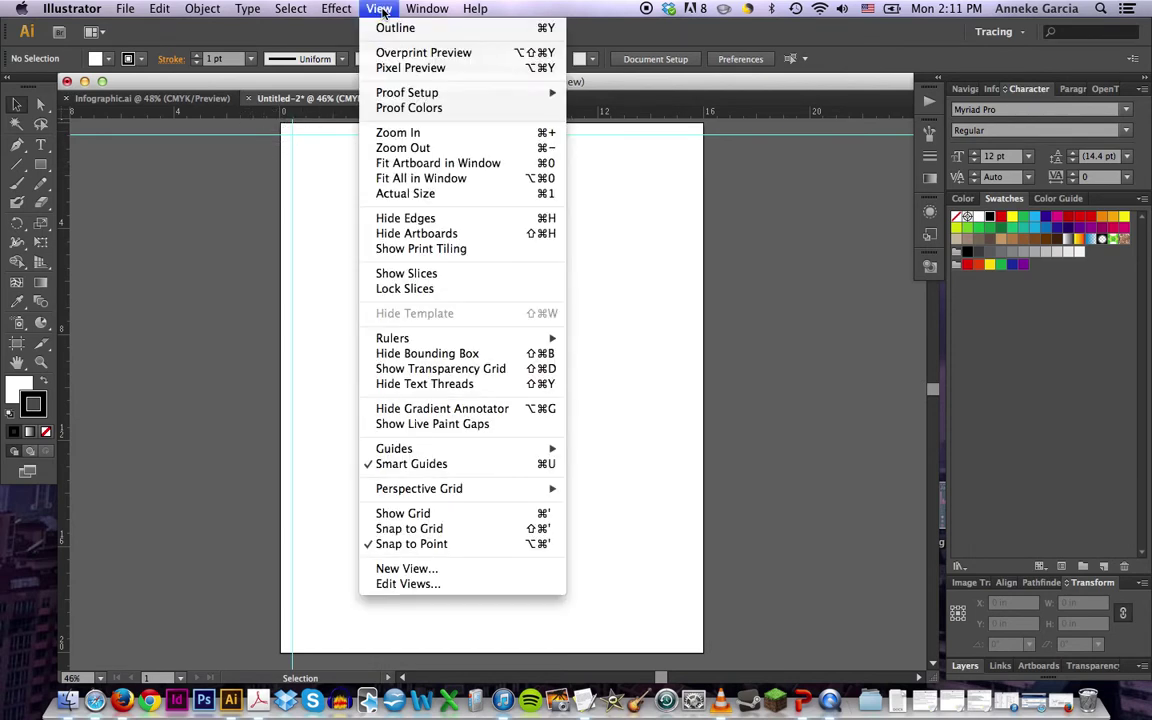
mouse_move(470, 449)
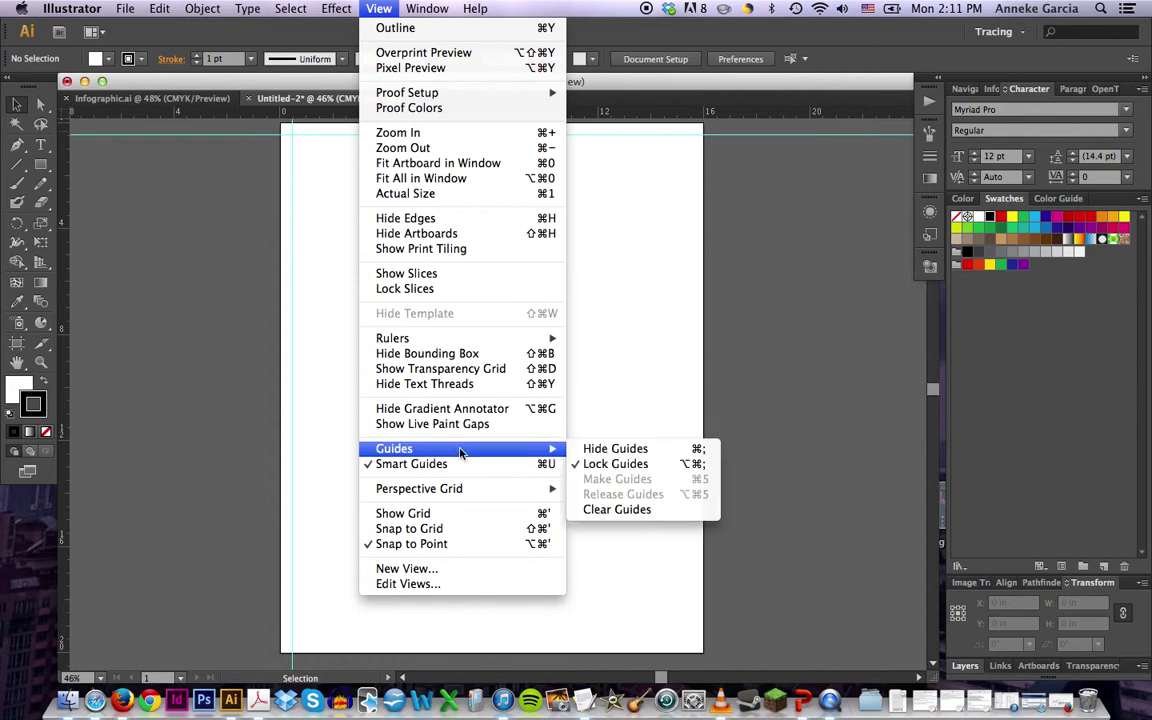
click(601, 464)
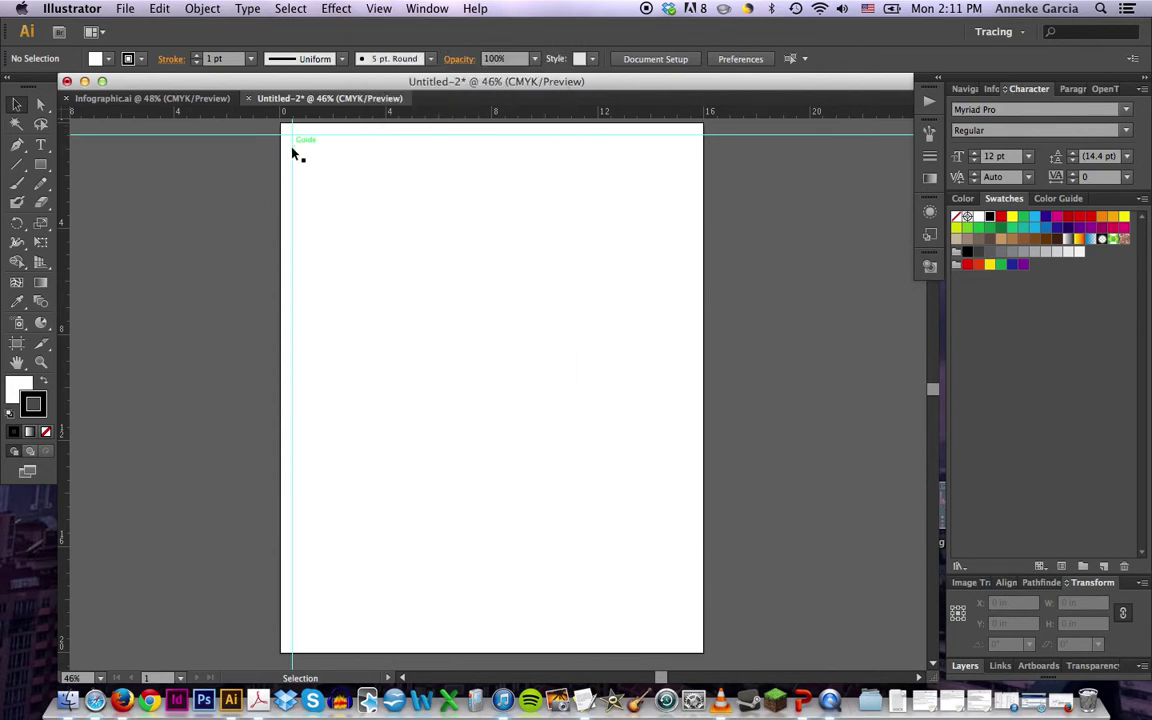
- Set the vertical guide's X position to 0.5 in and the horizontal guide's Y position to 0.5 in
mouse_move(293, 152)
mouse_down()
mouse_move(319, 153)
mouse_move(293, 158)
mouse_up()
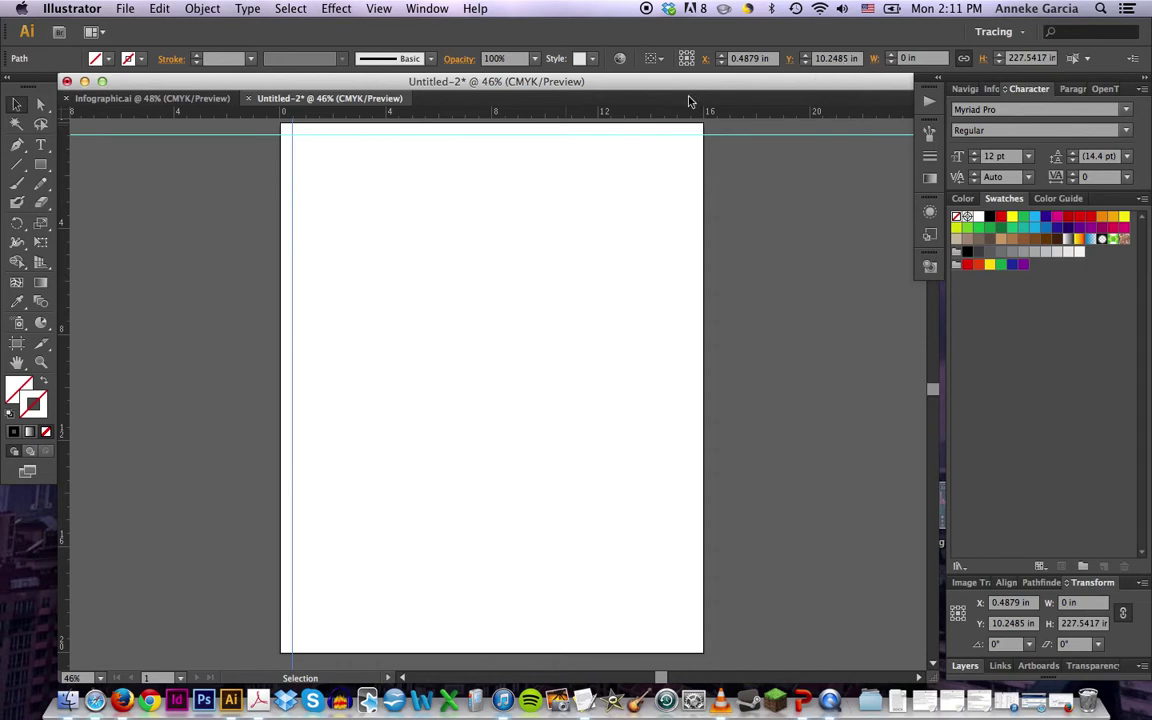
click(724, 59)
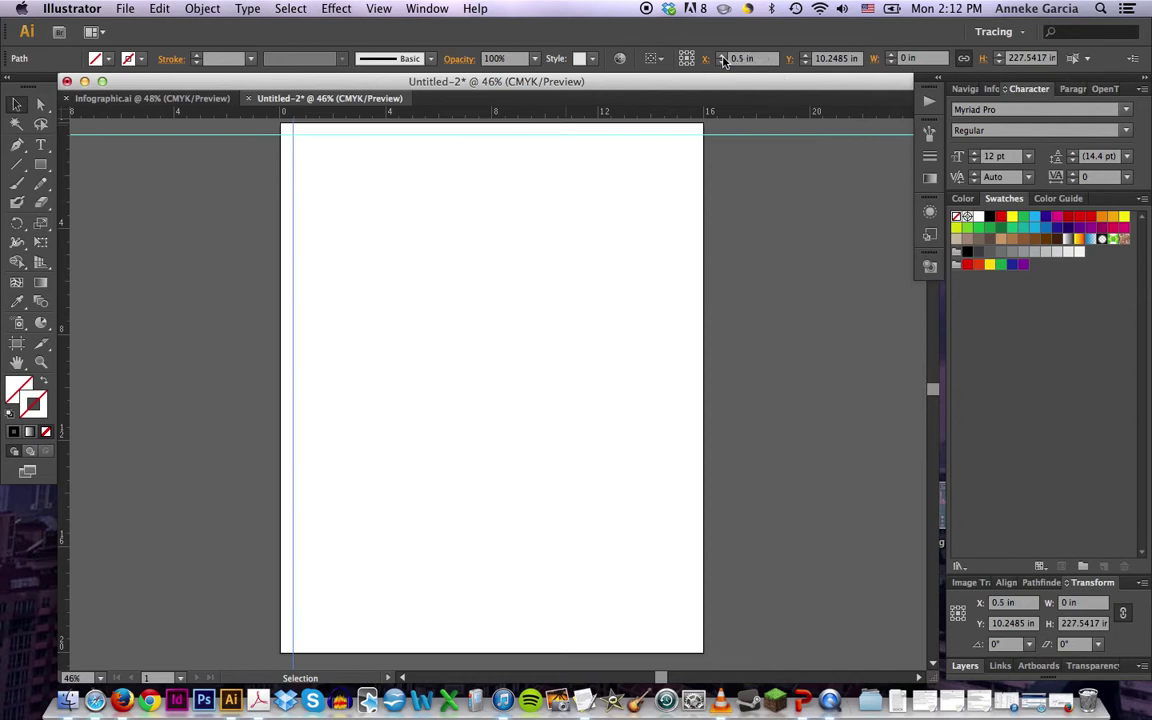
click(724, 136)
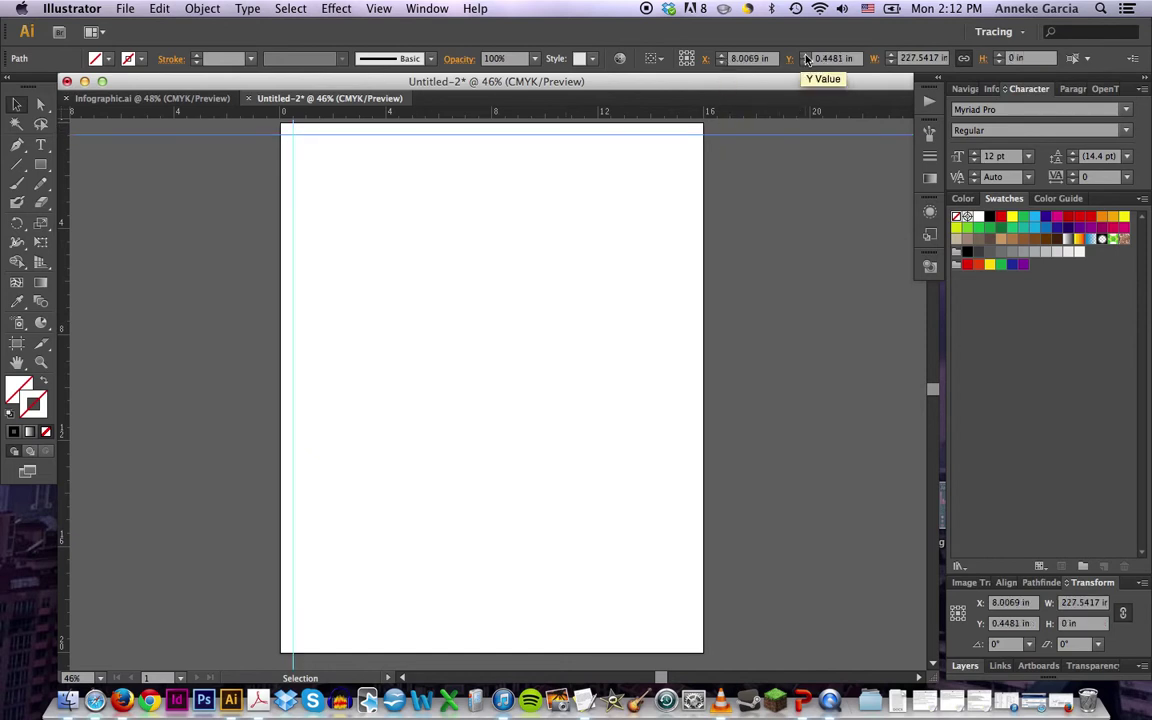
click(806, 58)
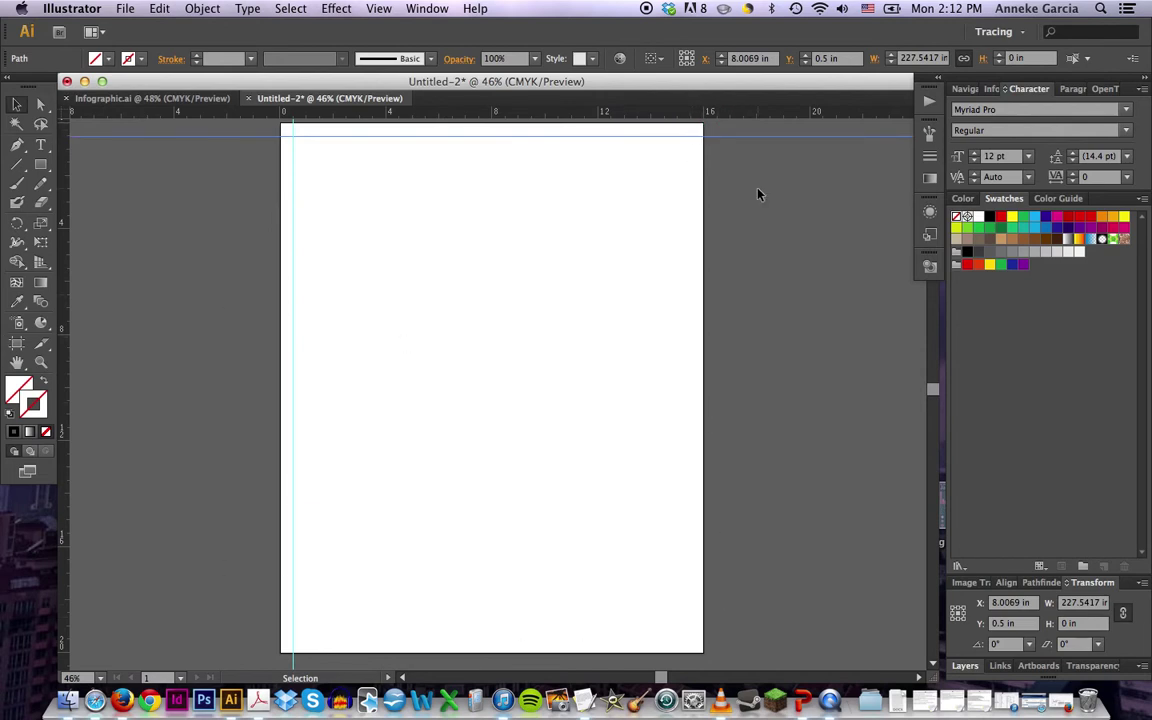
- Copy the left margin guide 15 in across to X 15.5 in and the top margin guide 19 in down to Y 19.5 in
click(293, 157)
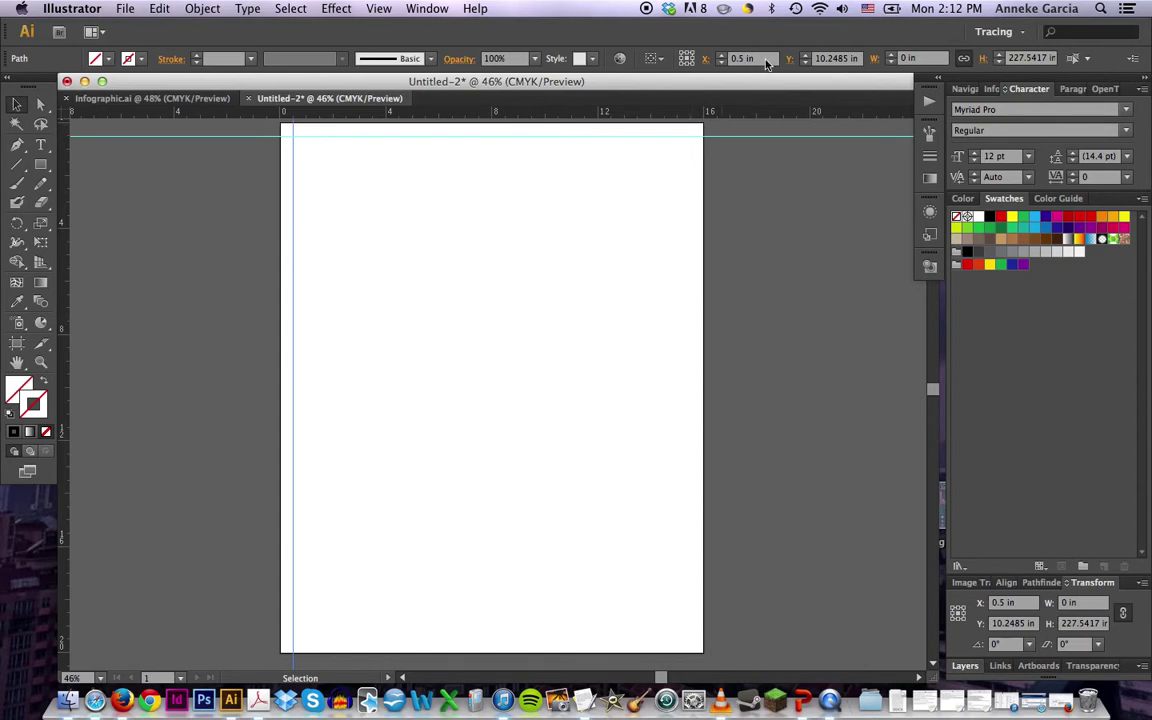
text(+15)
key(Return)
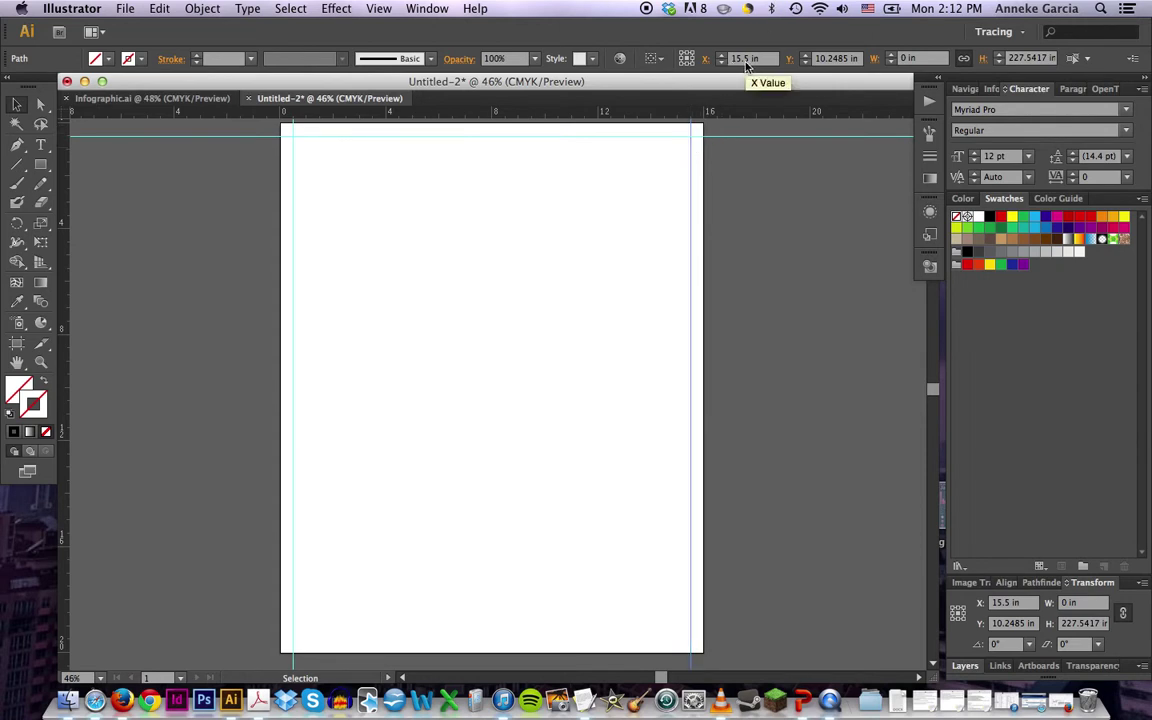
click(719, 137)
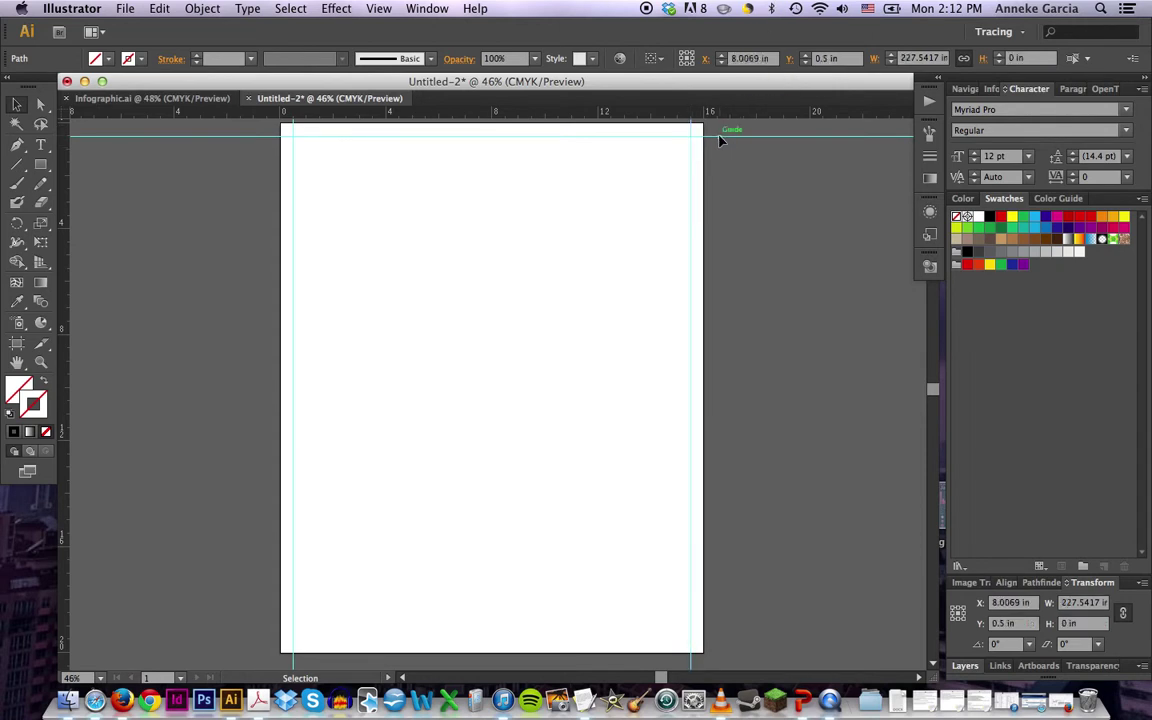
click(846, 62)
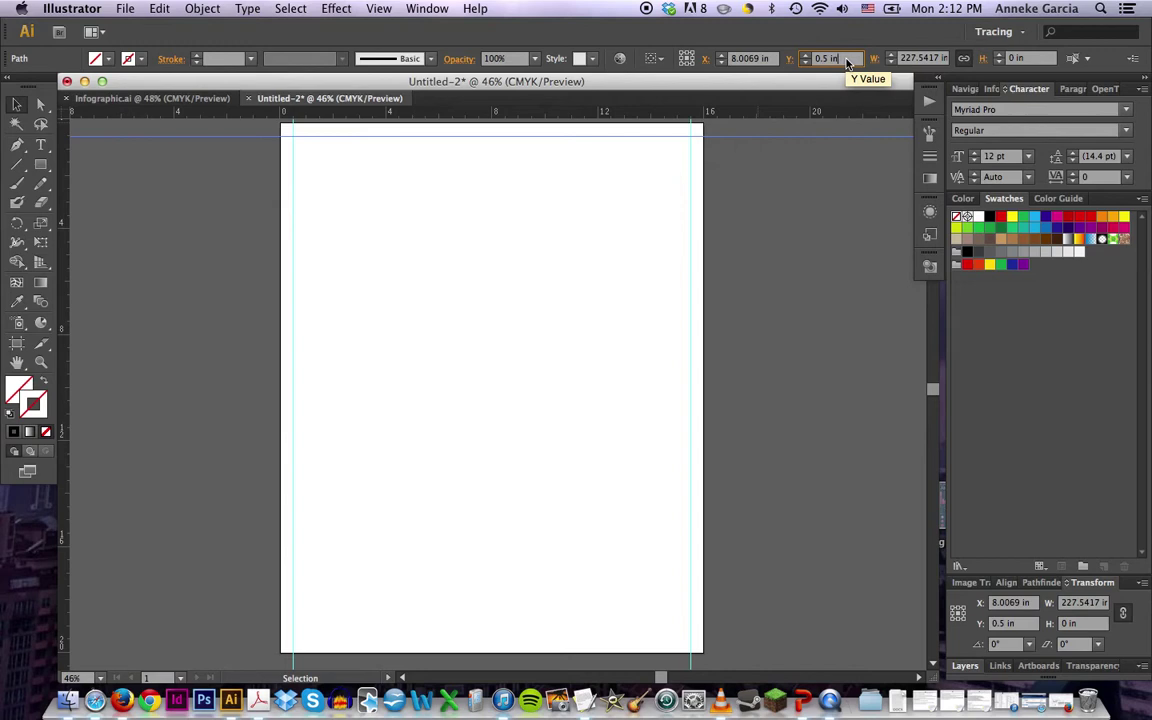
text(+15)
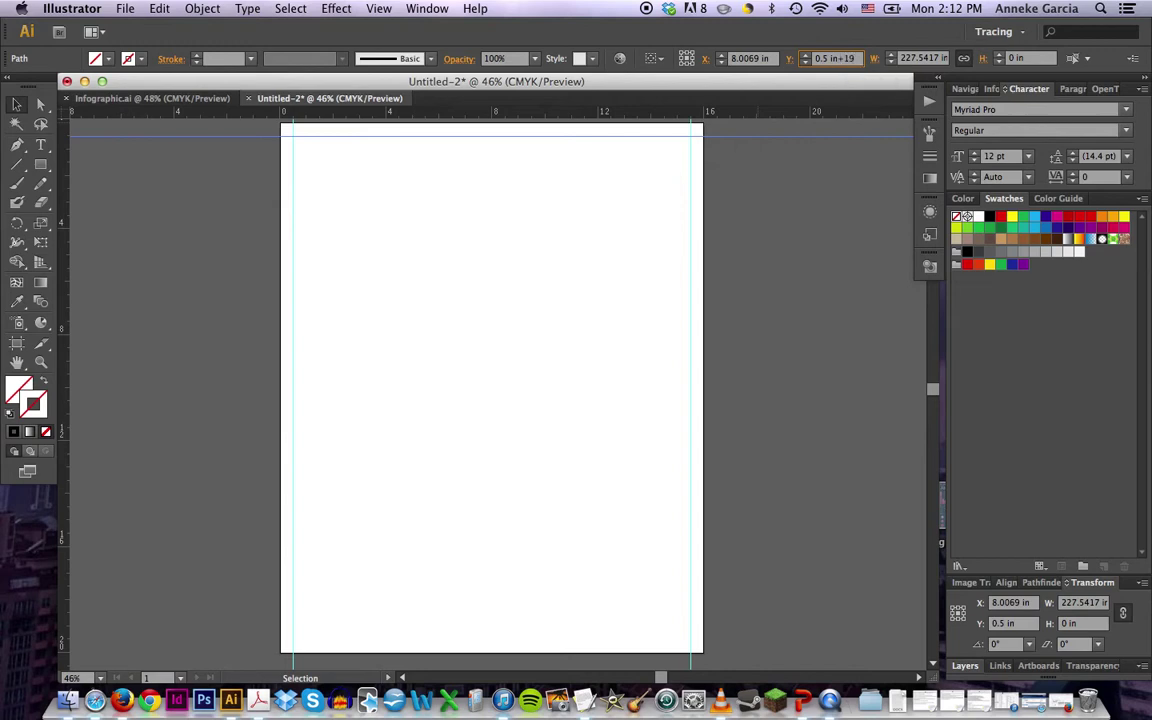
key(Return)
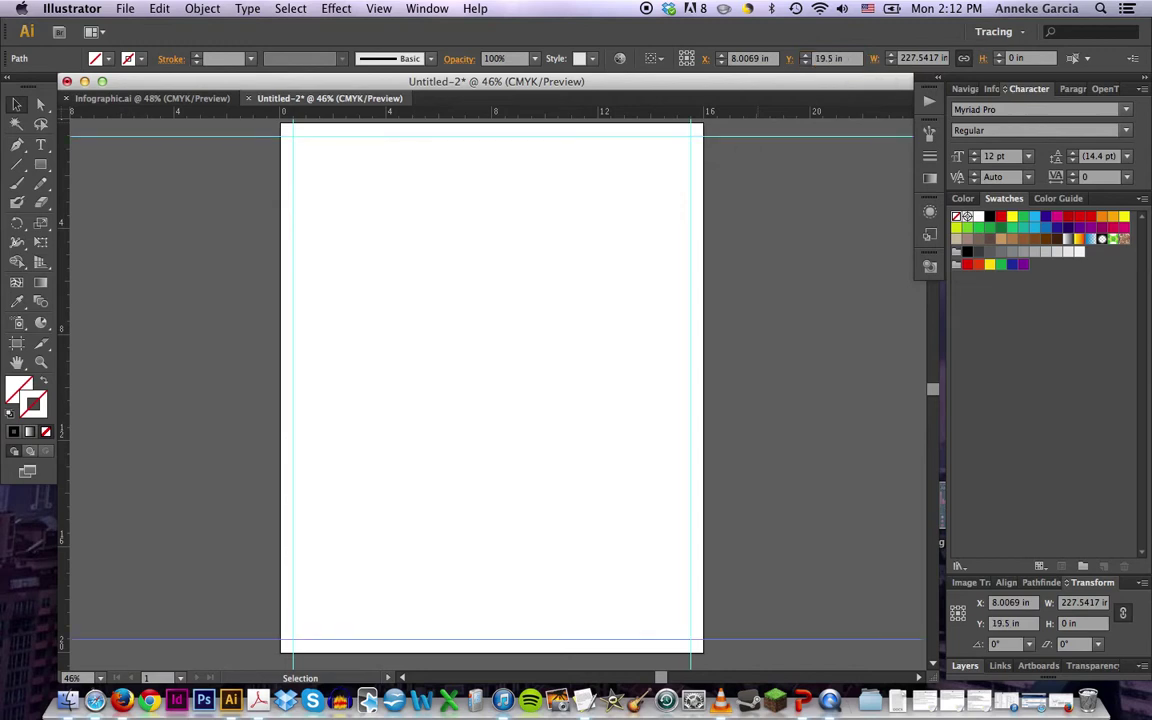
click(746, 288)
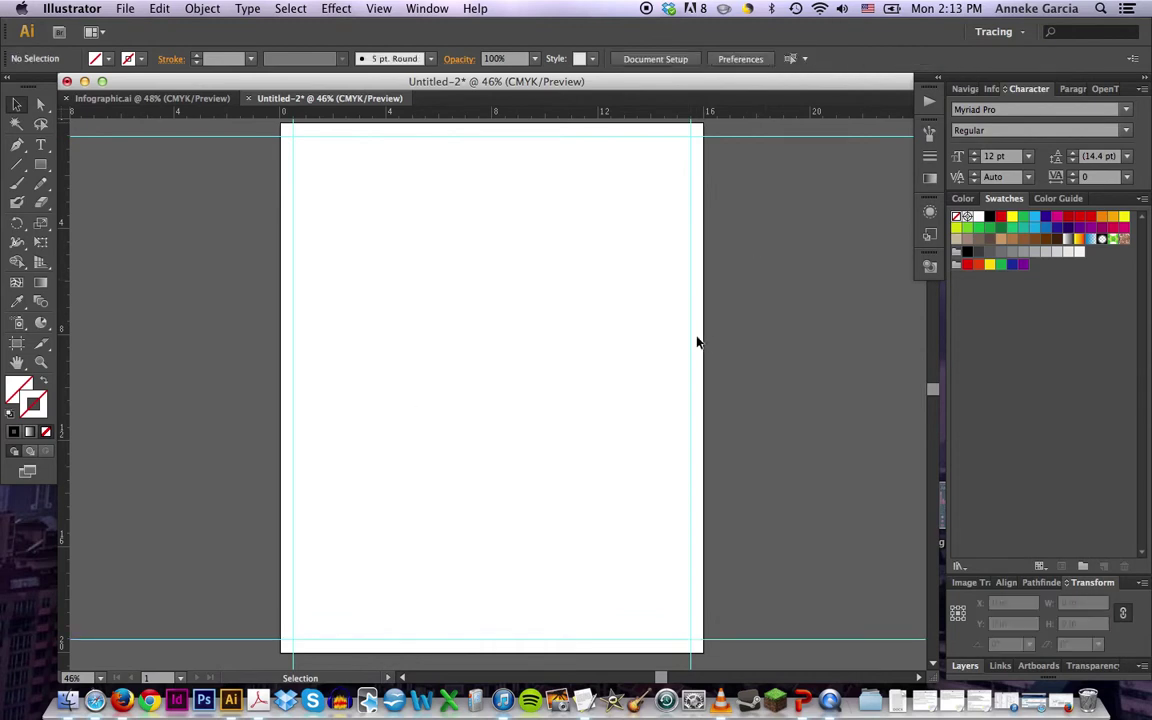
- Add a vertical guide at the page's right edge and halve its X position to 8 in to centre it
drag(69, 263, 703, 206)
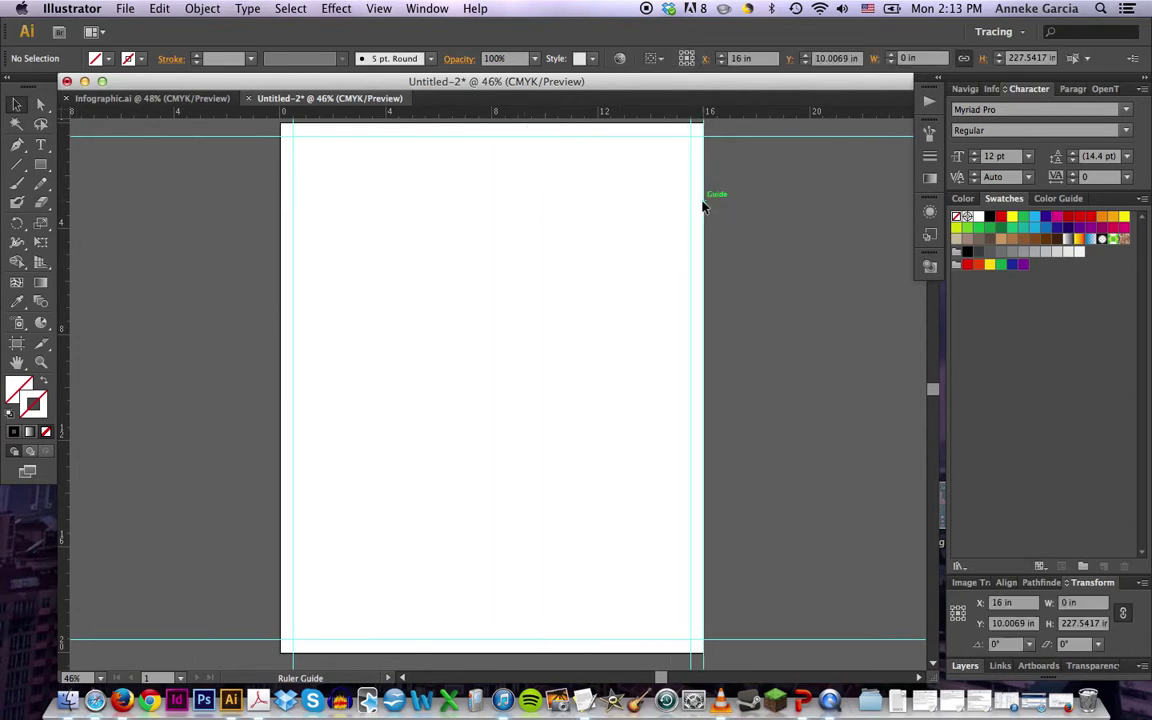
click(759, 61)
text(/)
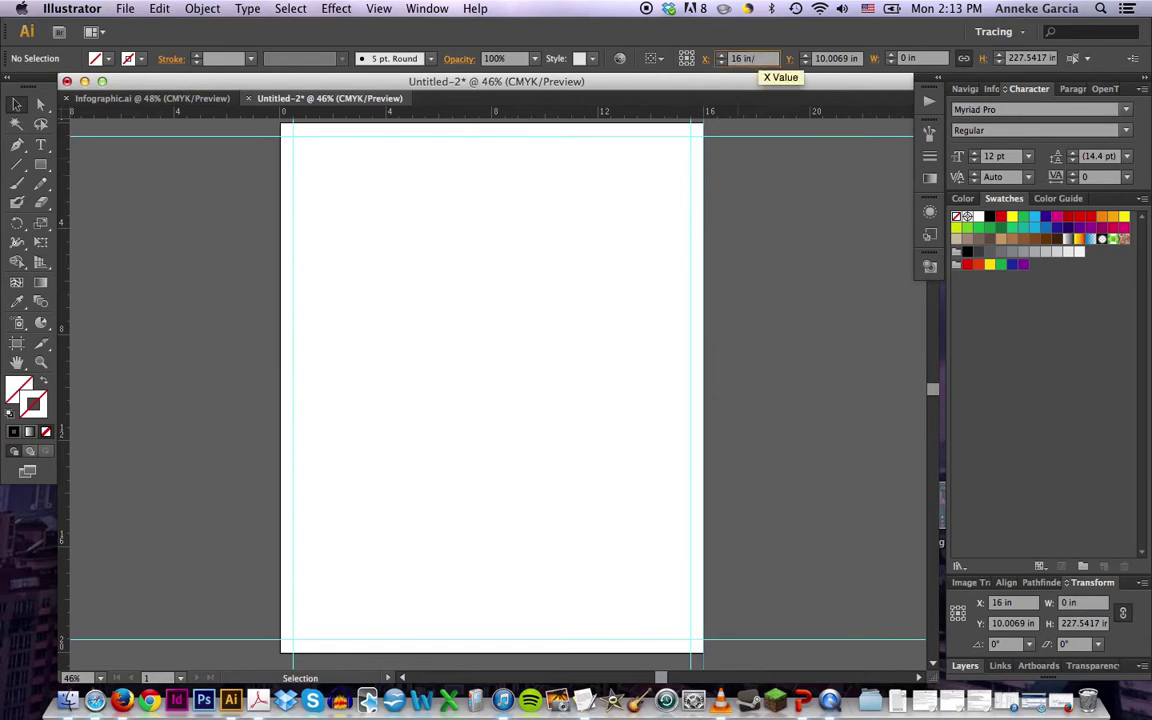
text(2)
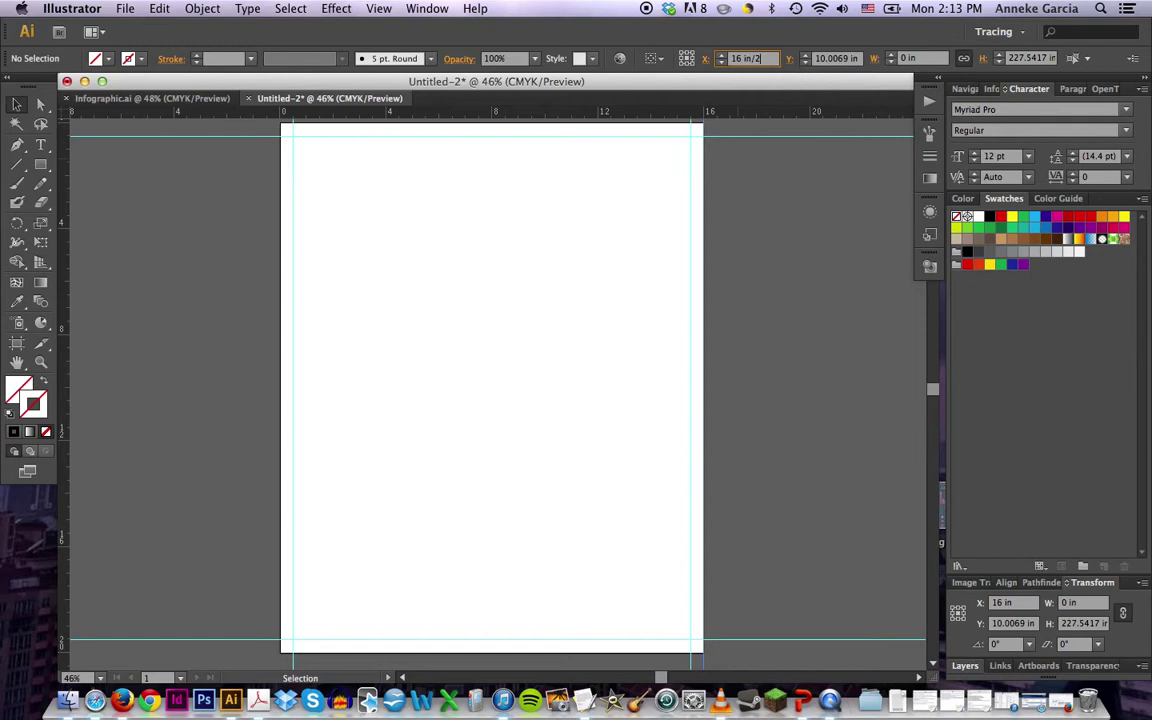
key(Return)
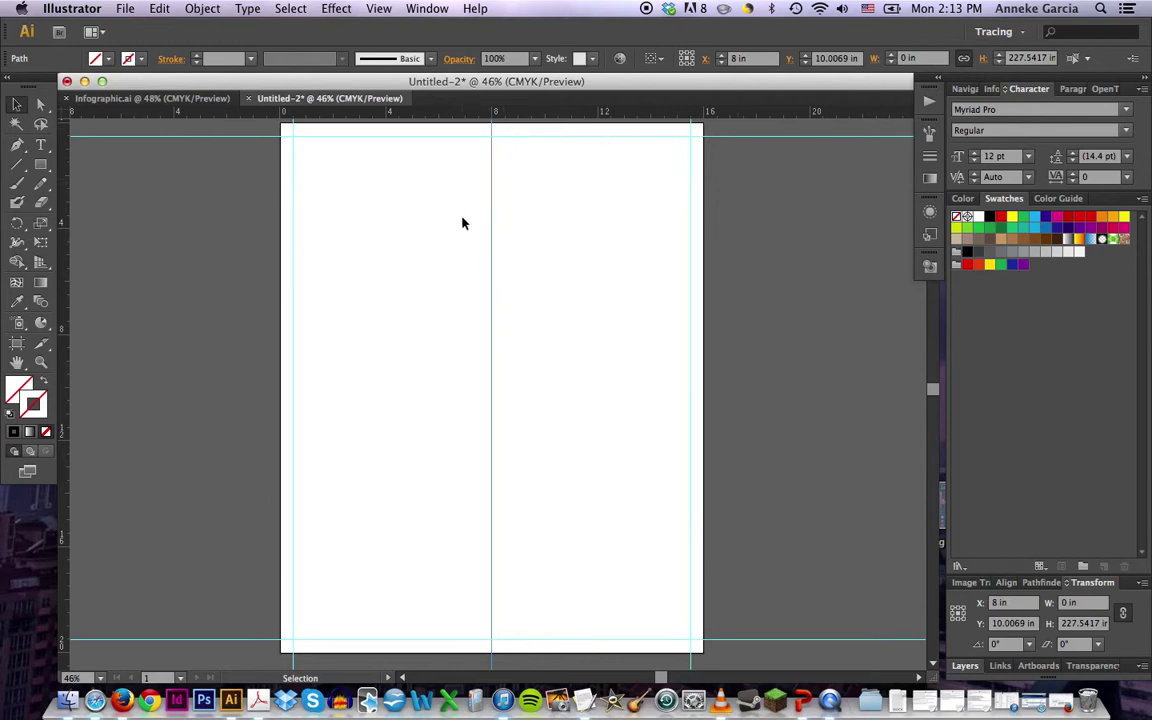
click(752, 60)
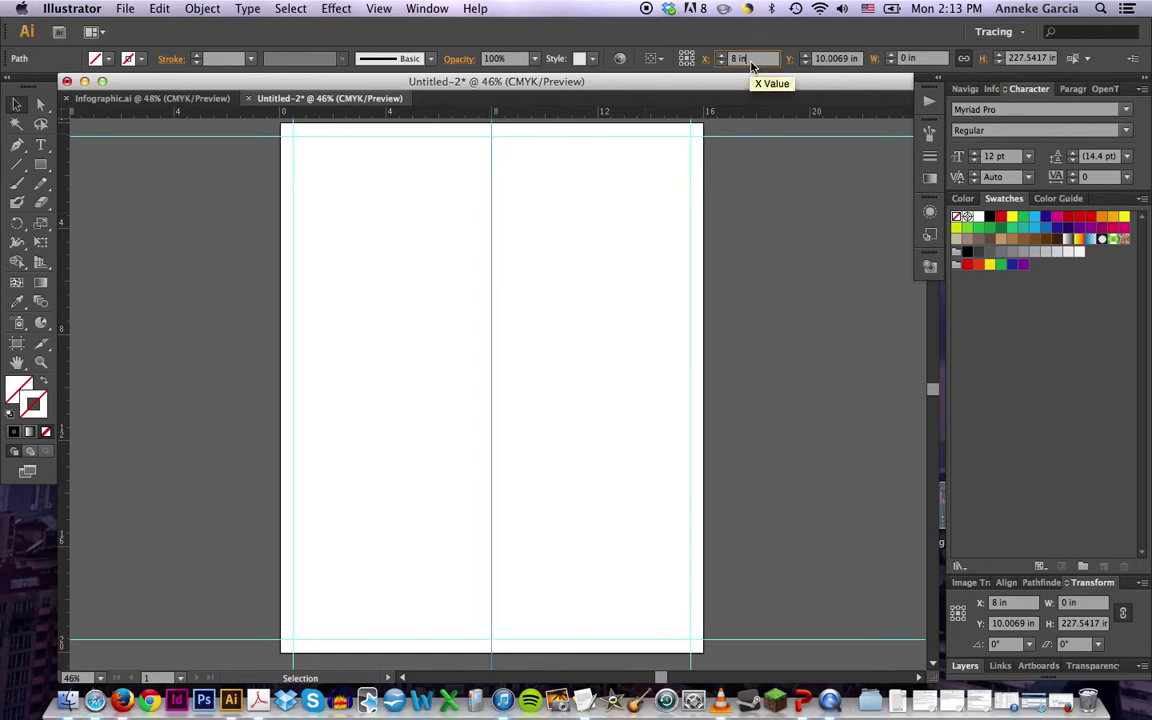
key(Return)
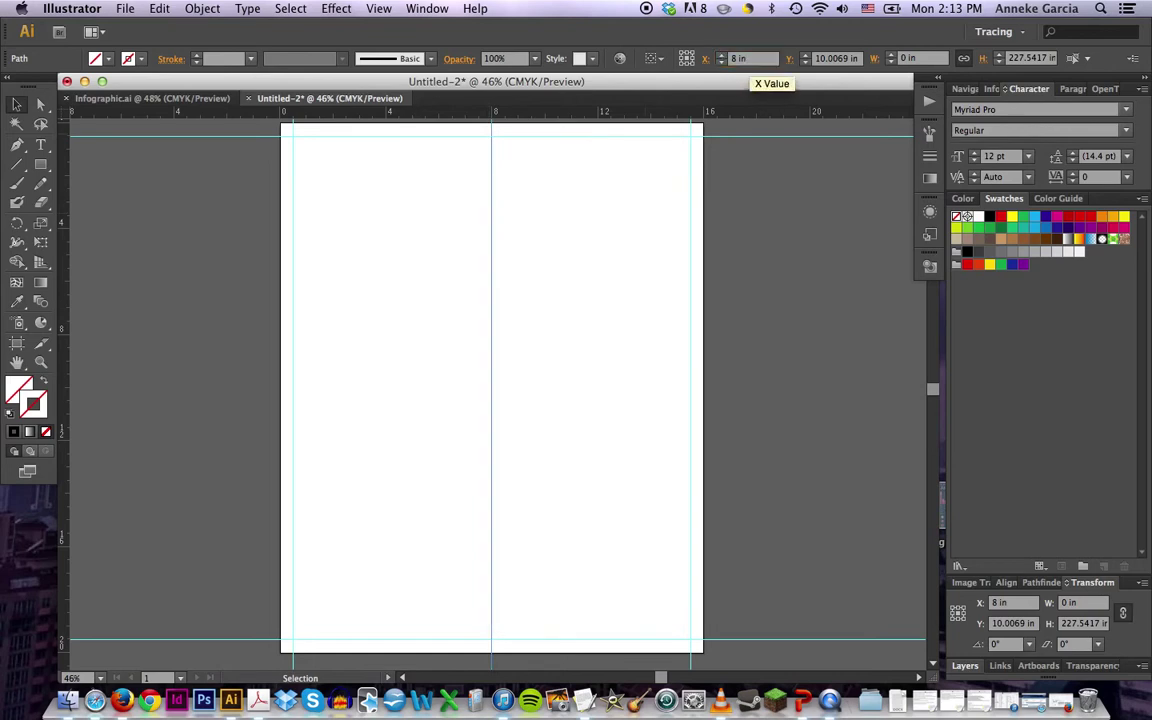
- Create copies of the vertical centre guide at X 8.5 in and X 7.5 in to form a column gutter
click(767, 63)
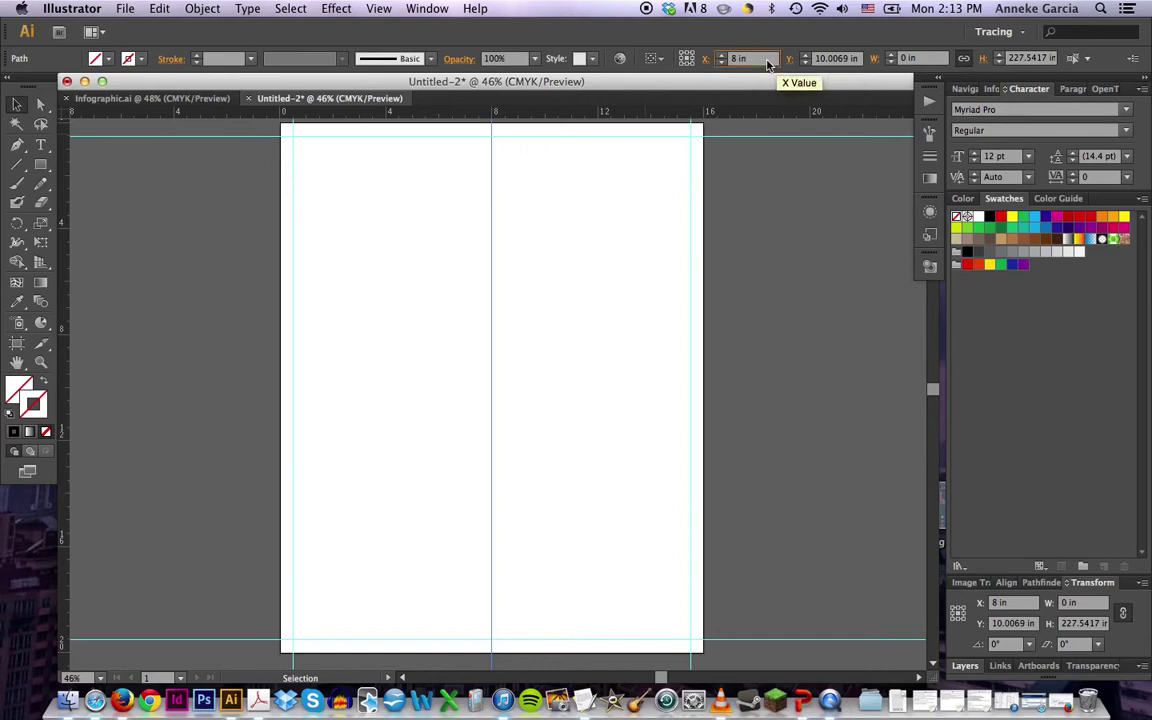
text(+)
text(.5)
key(Return)
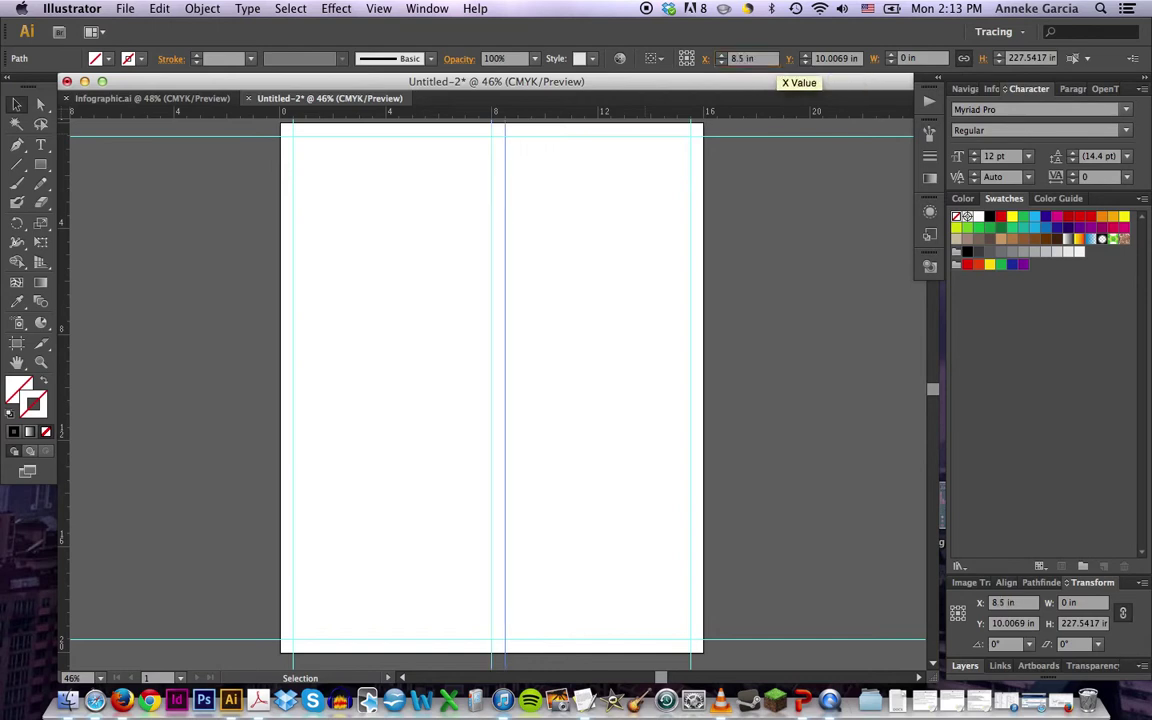
click(765, 62)
text(-1)
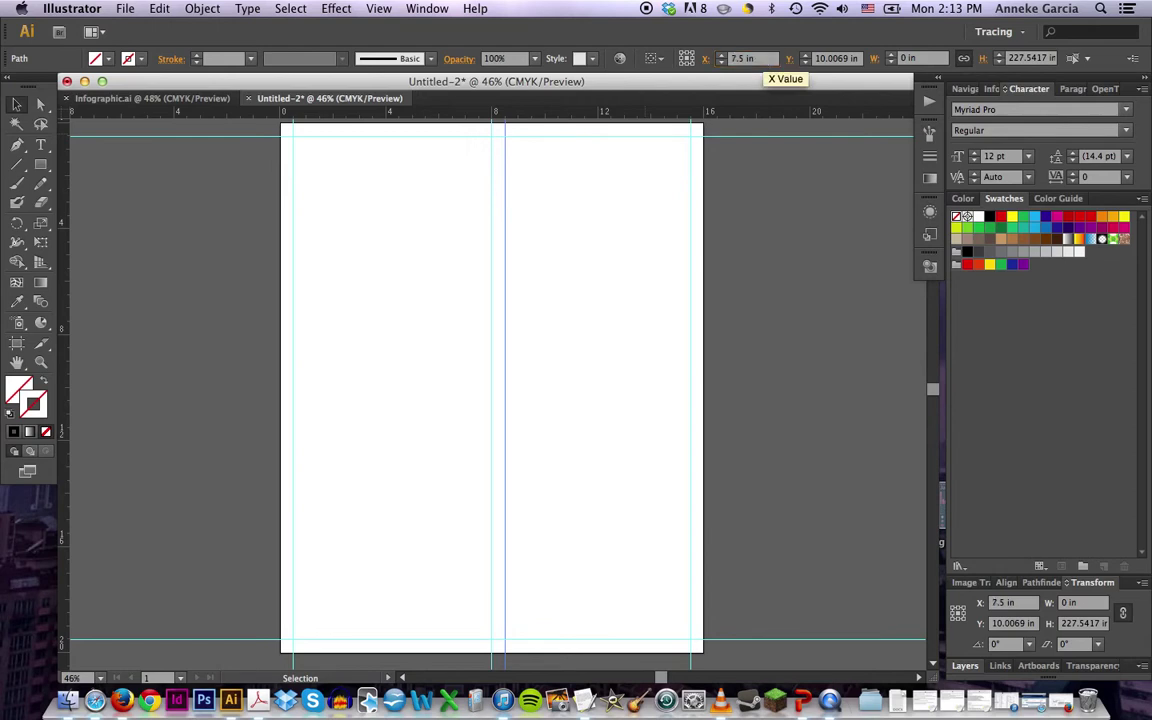
key(alt+Return)
click(545, 210)
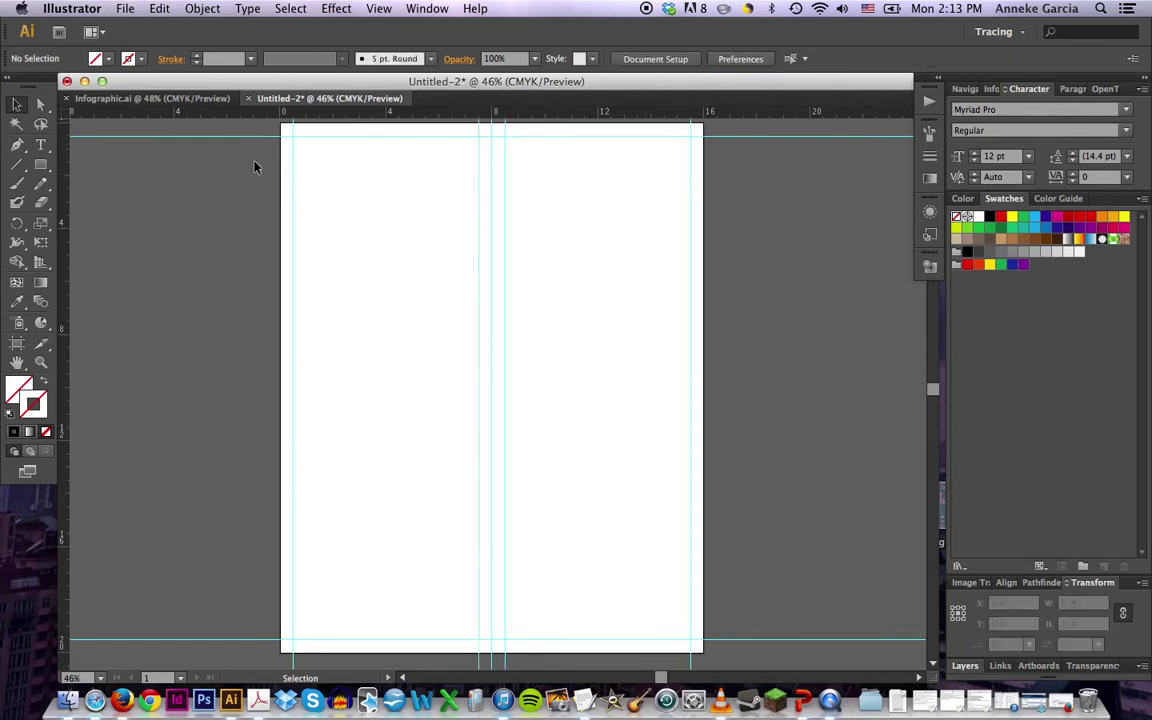
- Draw a rectangle about 7 by 19 in filling the left column between the margin and gutter guides, and fill it with purple
click(40, 164)
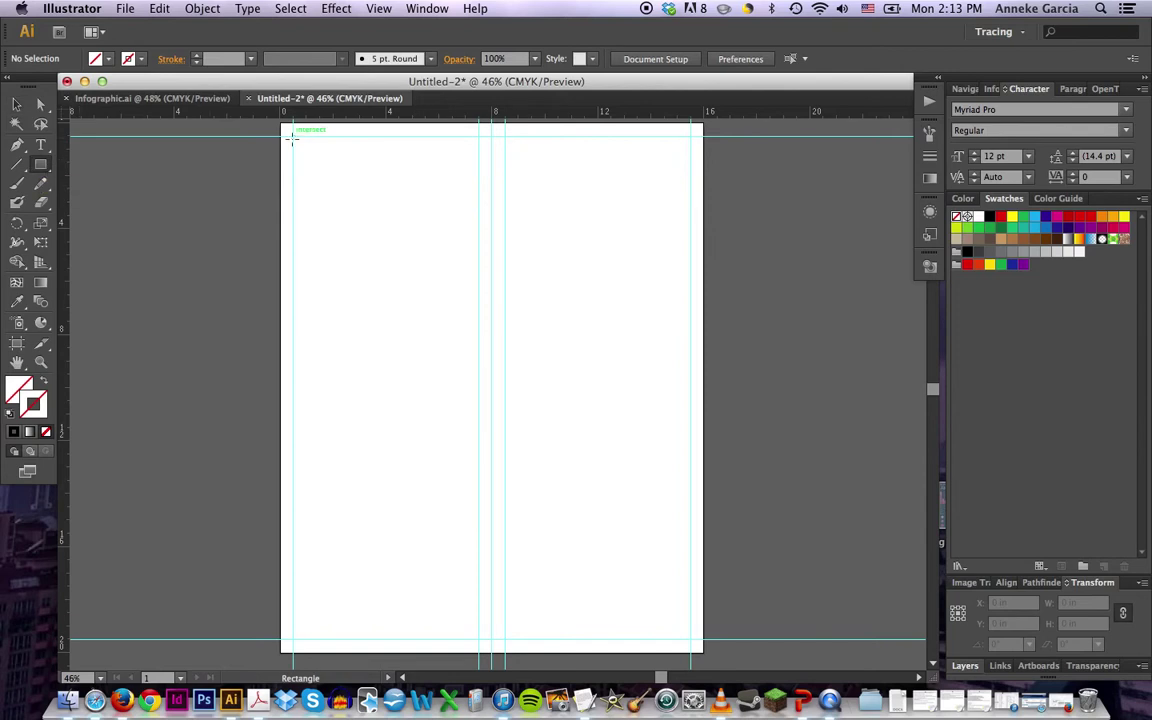
drag(293, 136, 479, 638)
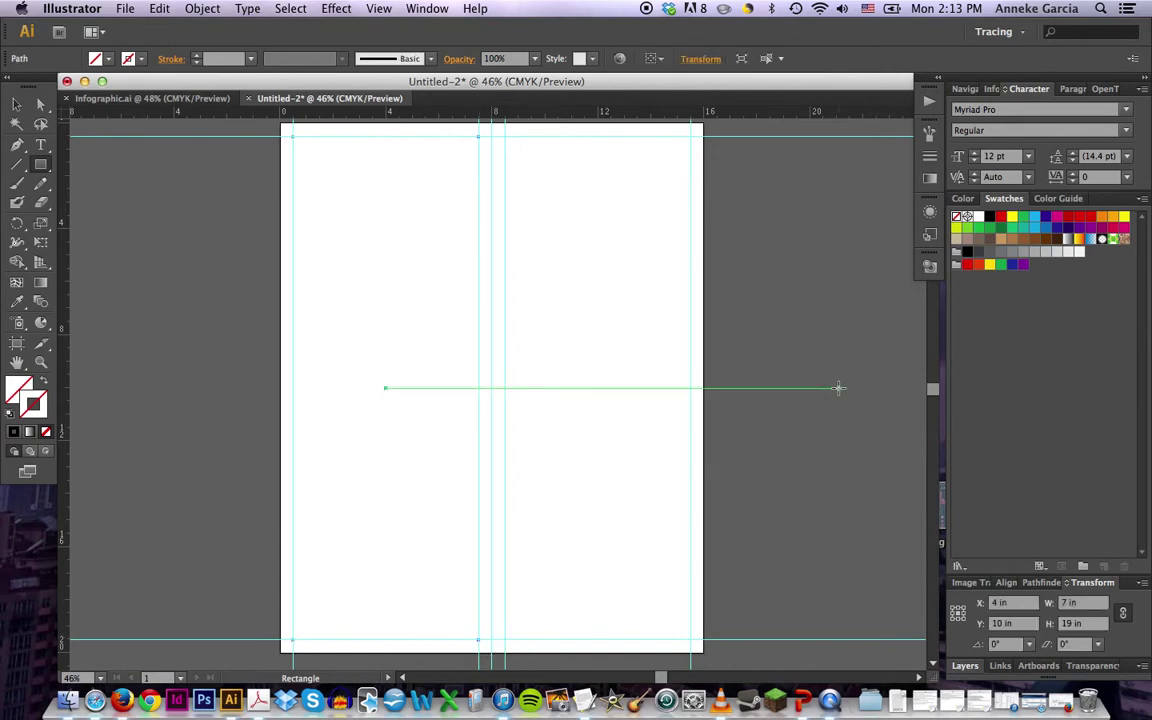
click(18, 387)
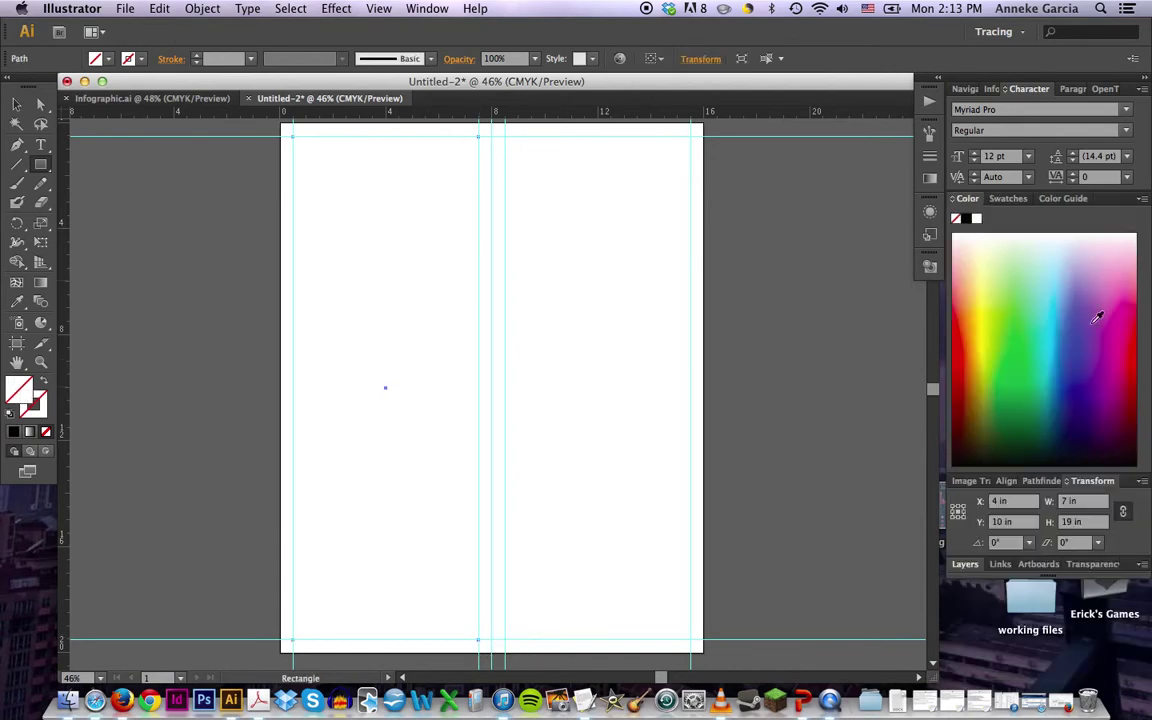
click(1097, 317)
click(18, 104)
click(120, 186)
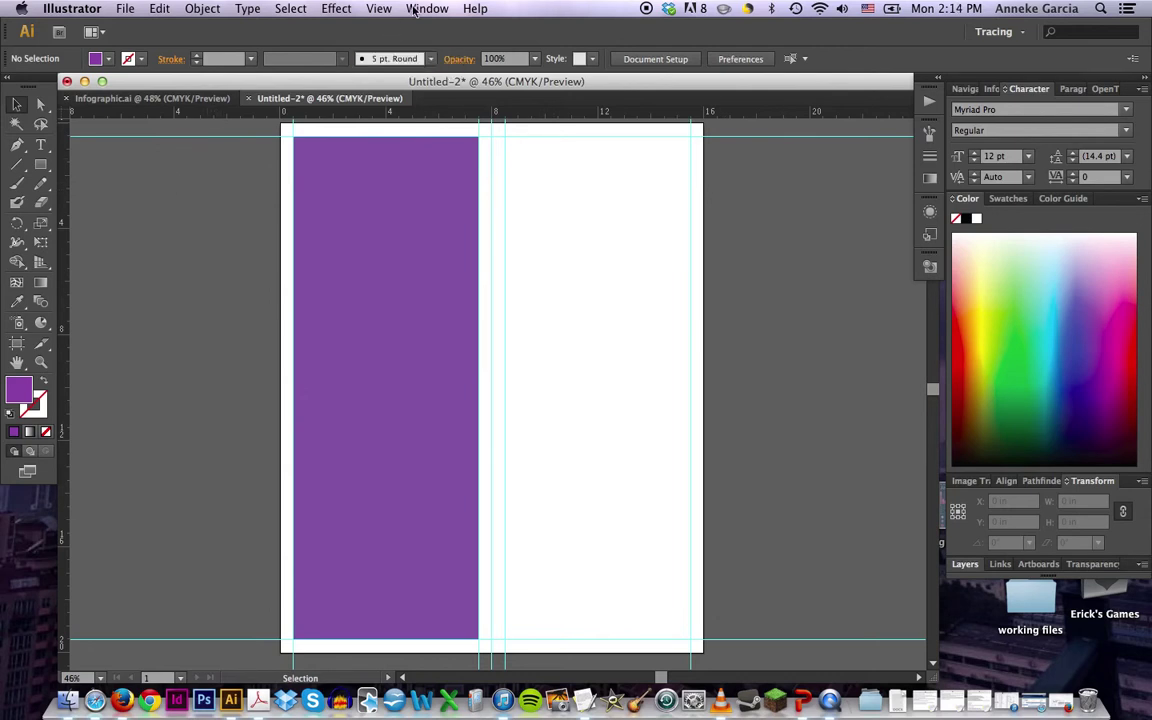
- Lock all the guides in the document
click(378, 8)
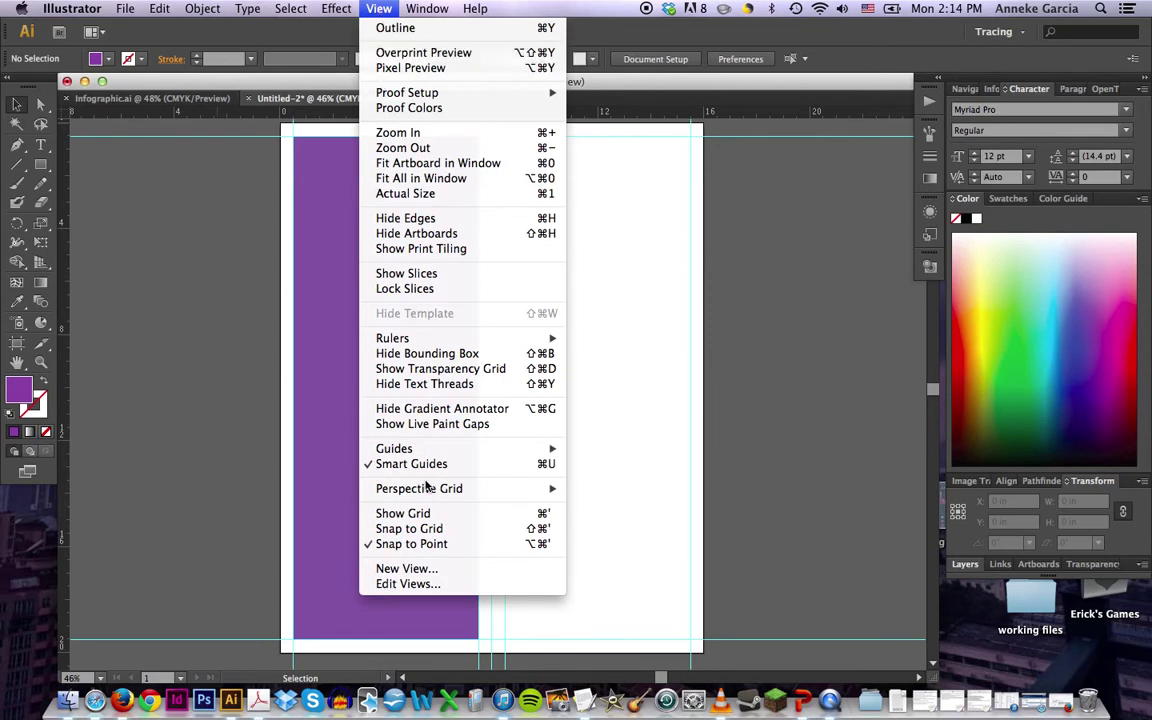
mouse_move(395, 449)
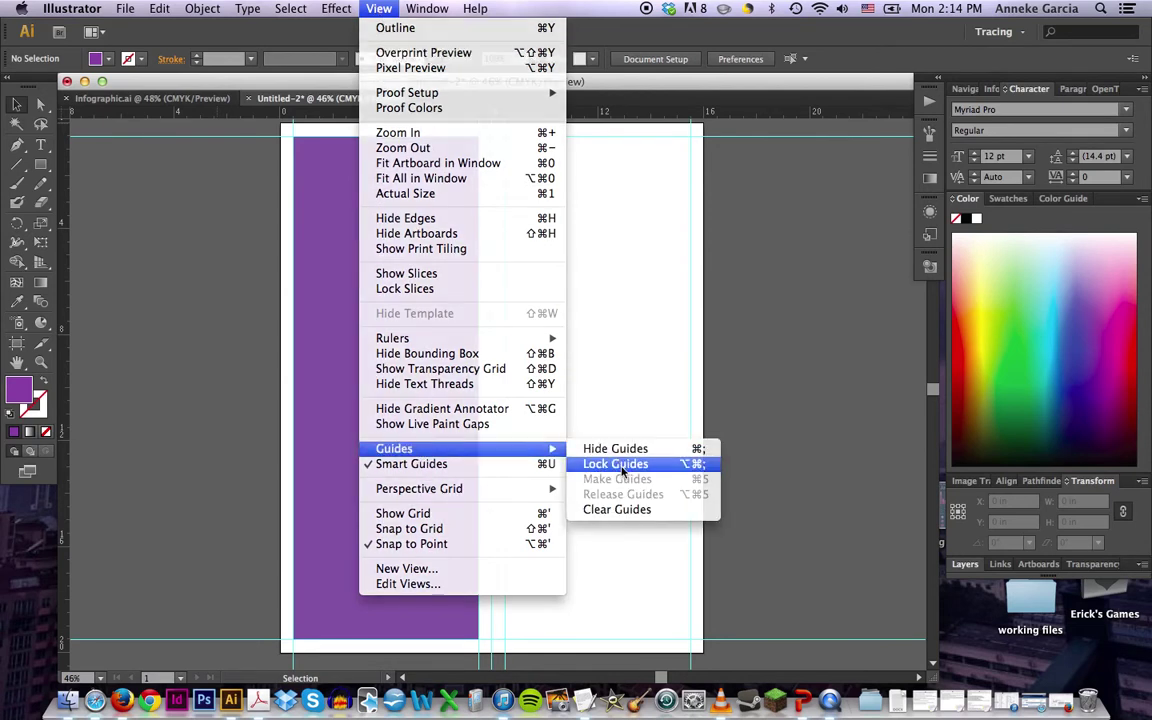
click(621, 466)
- Try to grab the locked gutter guides, and undo a trial shift of the purple rectangle towards the page centre
drag(542, 206, 499, 329)
click(499, 327)
drag(451, 248, 466, 249)
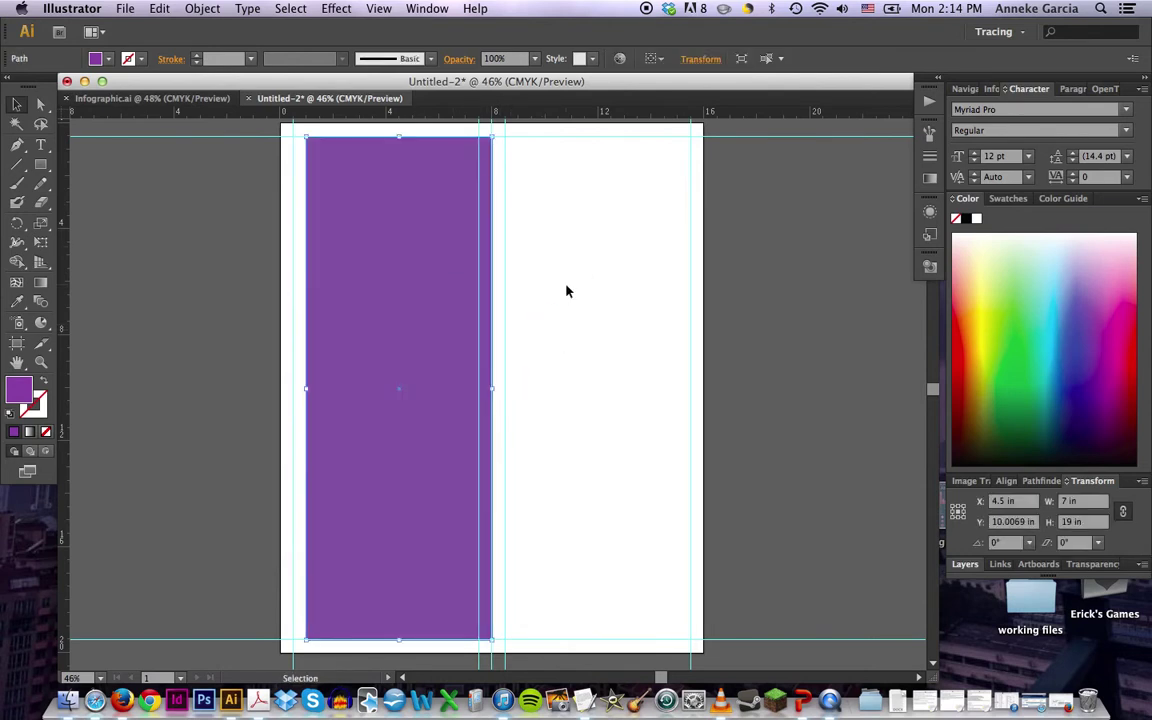
key(super+z)
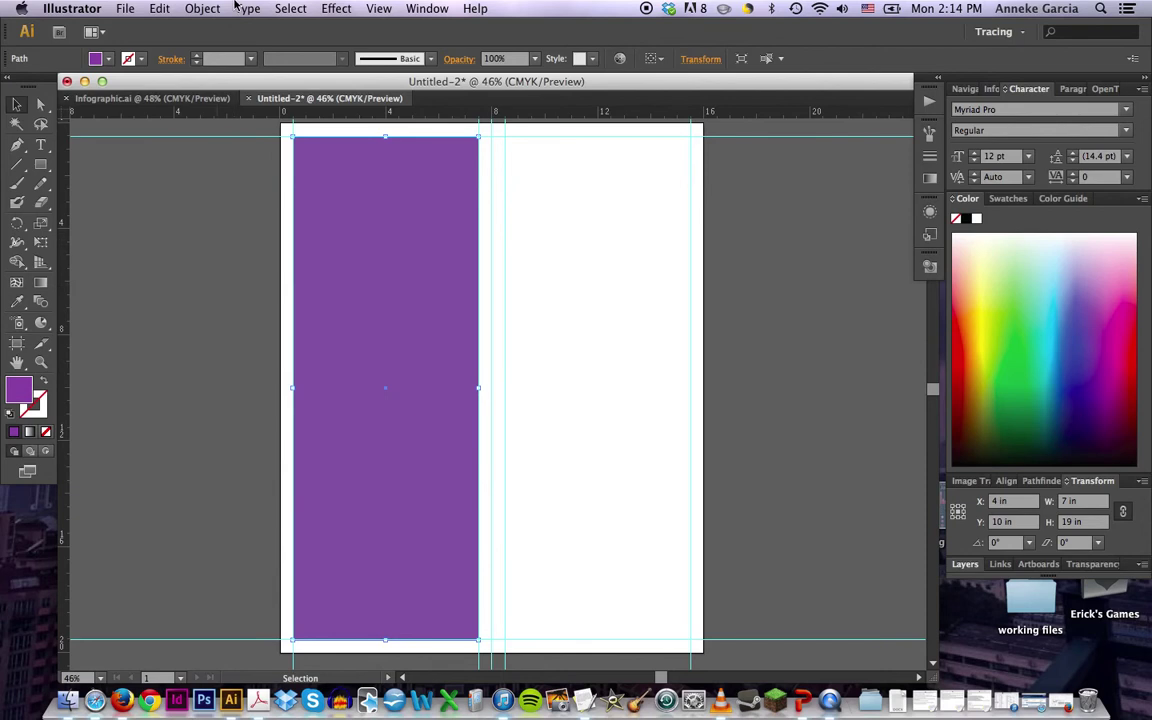
- Lock the selected purple rectangle in the left column
click(202, 9)
mouse_move(232, 97)
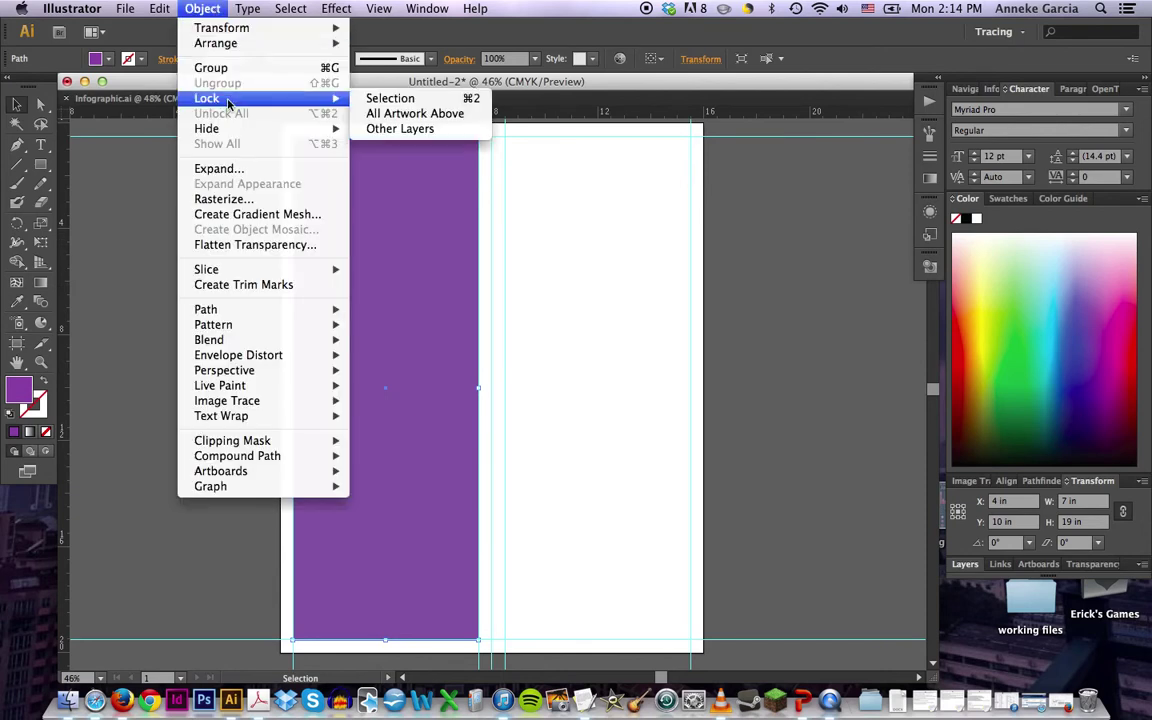
click(370, 102)
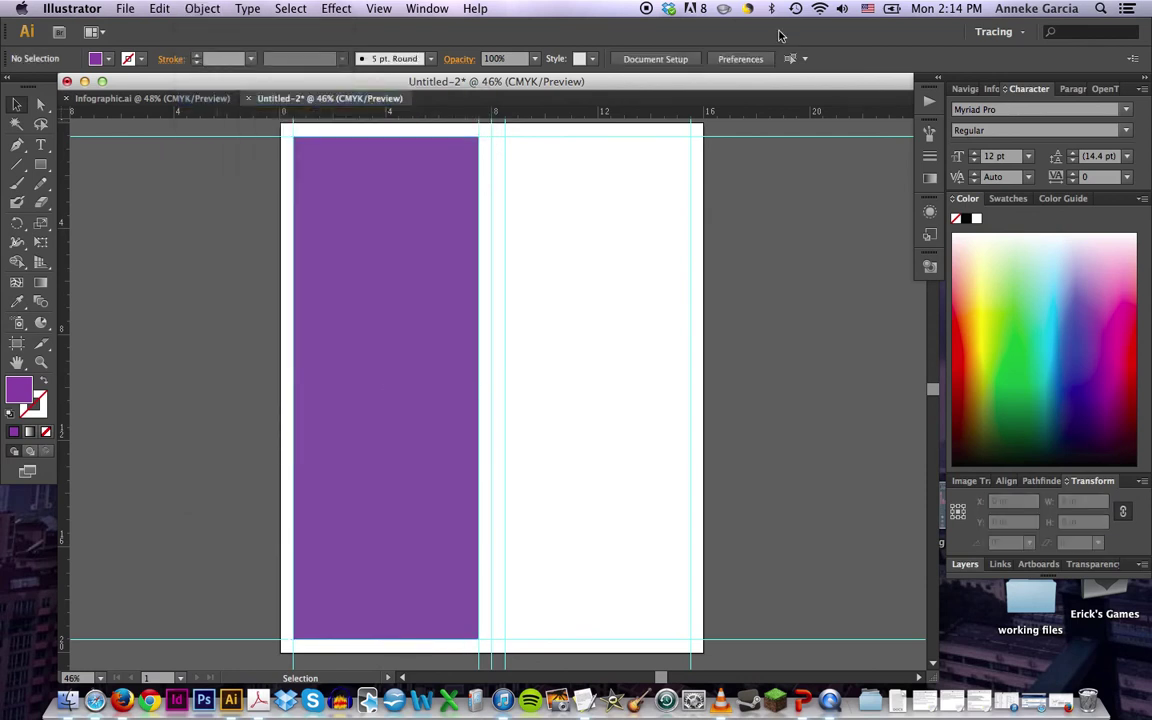